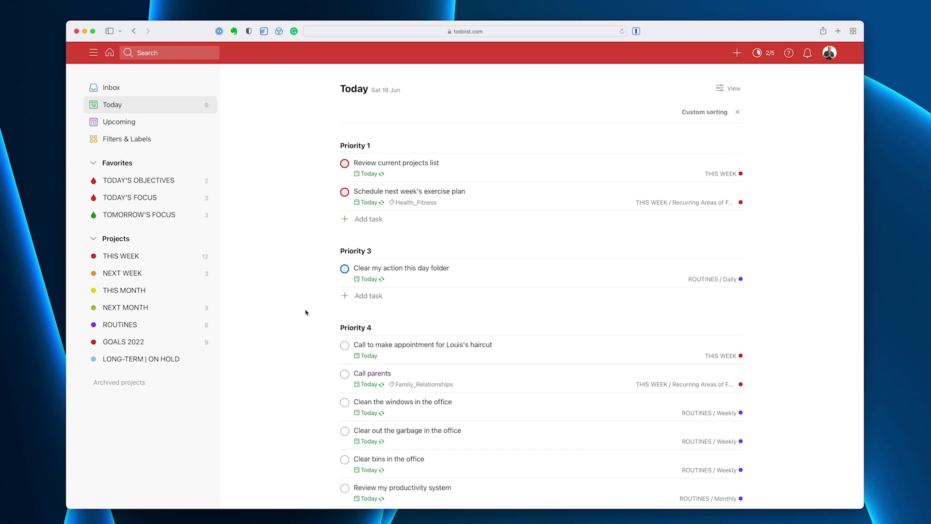
Step: Remove the Custom sorting chip so Today's tasks form one flat list
{"action": "scroll", "coordinate": [342, 226], "scroll_direction": "down", "scroll_amount": 3}
{"action": "scroll", "coordinate": [417, 185], "scroll_direction": "up", "scroll_amount": 3}
{"action": "left_click", "coordinate": [738, 111]}
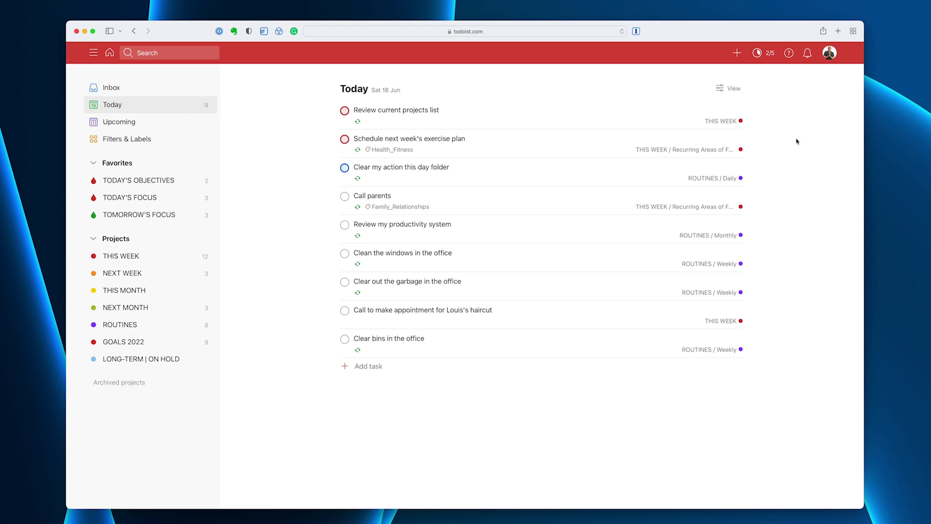
Step: Check Today's View options, then go to the Upcoming week
{"action": "left_click", "coordinate": [733, 88]}
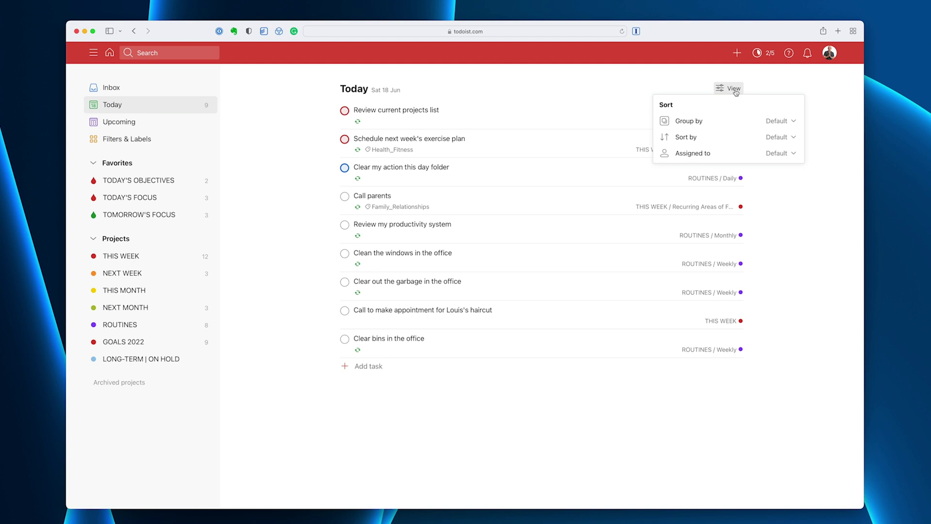
{"action": "left_click", "coordinate": [818, 204]}
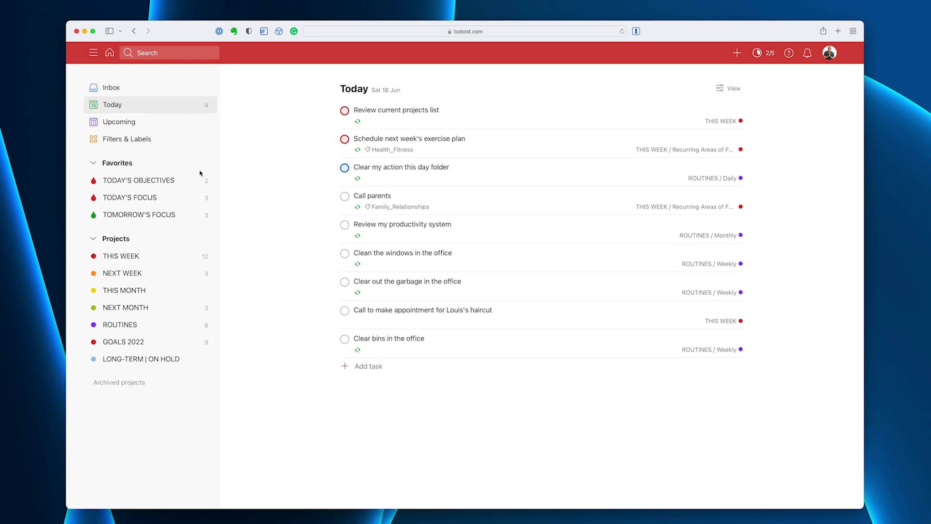
{"action": "left_click", "coordinate": [132, 122]}
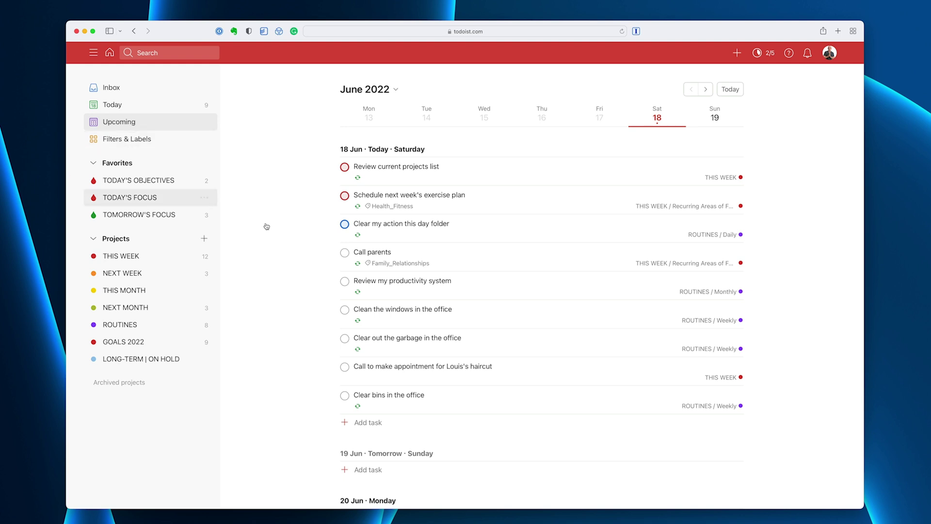
Step: Browse Upcoming and the Filters & Labels overview, previewing the TODAY'S OBJECTIVES filter
{"action": "scroll", "coordinate": [309, 232], "scroll_direction": "down", "scroll_amount": 10}
{"action": "scroll", "coordinate": [309, 232], "scroll_direction": "down", "scroll_amount": 5}
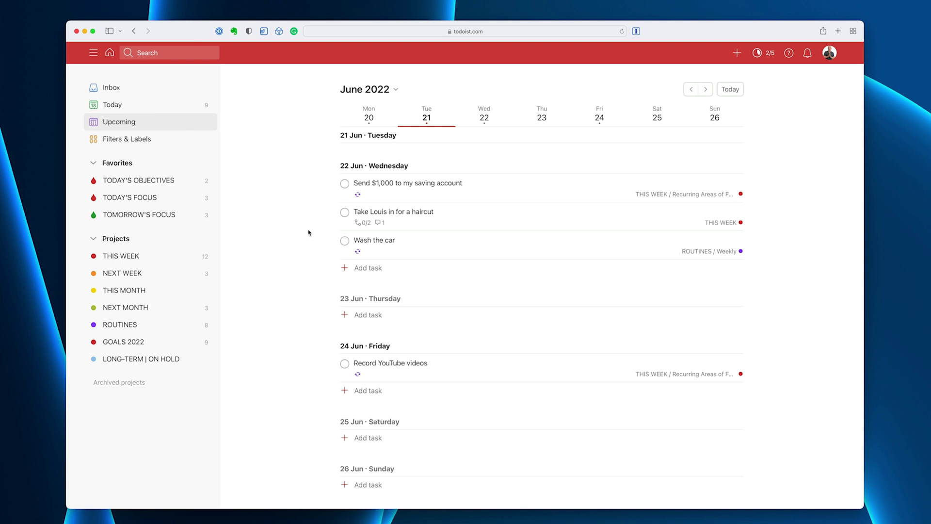
{"action": "scroll", "coordinate": [309, 232], "scroll_direction": "up", "scroll_amount": 15}
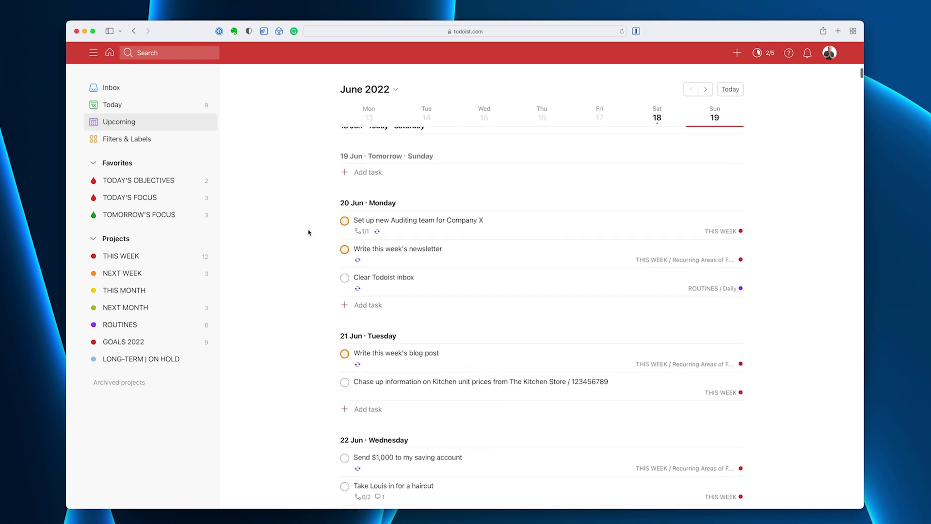
{"action": "left_click", "coordinate": [124, 144]}
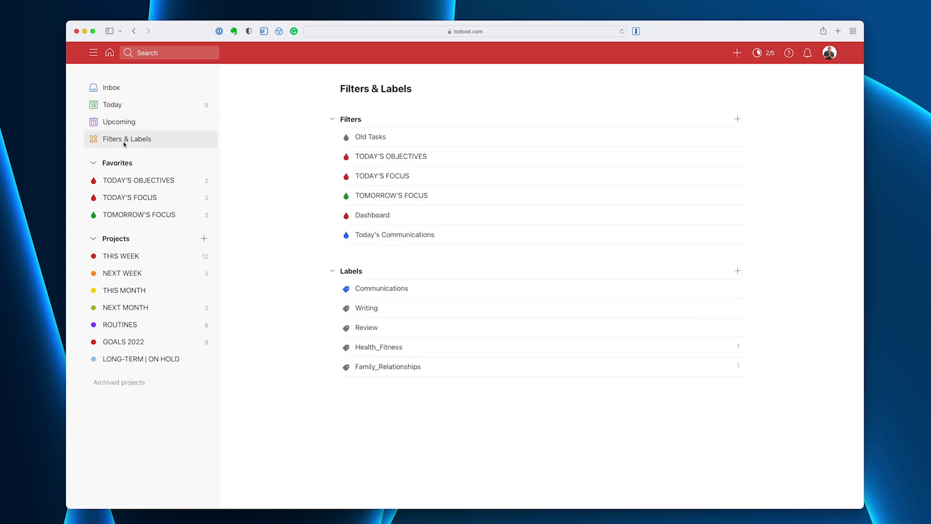
{"action": "left_click", "coordinate": [130, 182]}
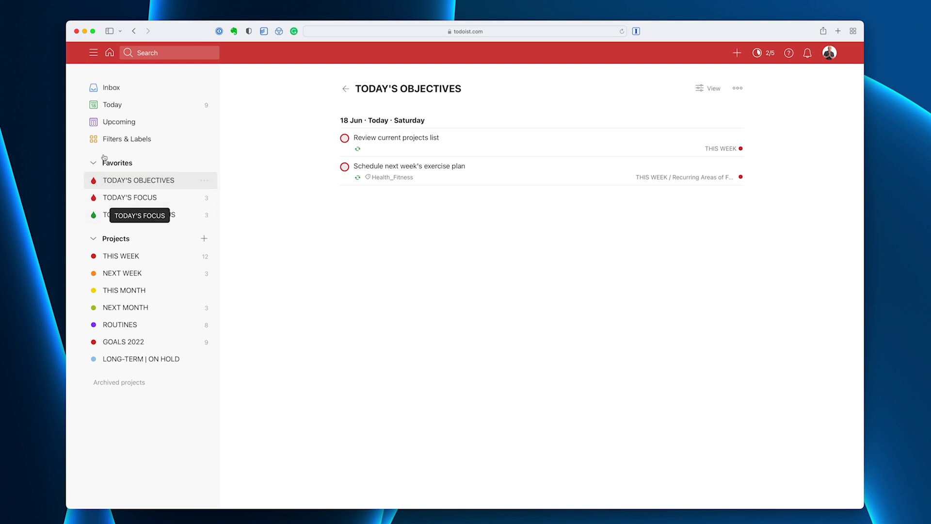
{"action": "left_click", "coordinate": [118, 140]}
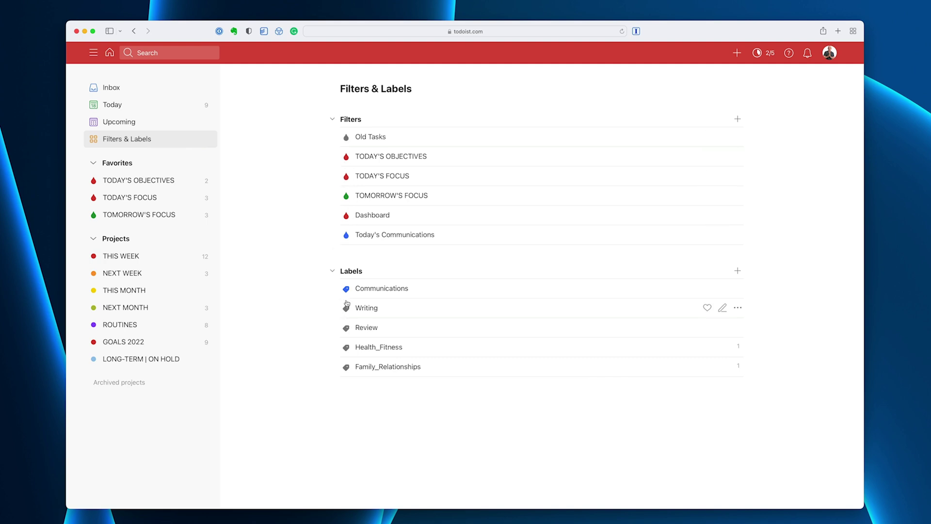
Step: Check the TODAY'S OBJECTIVES view options, then switch to the TODAY'S FOCUS filter
{"action": "left_click", "coordinate": [130, 178]}
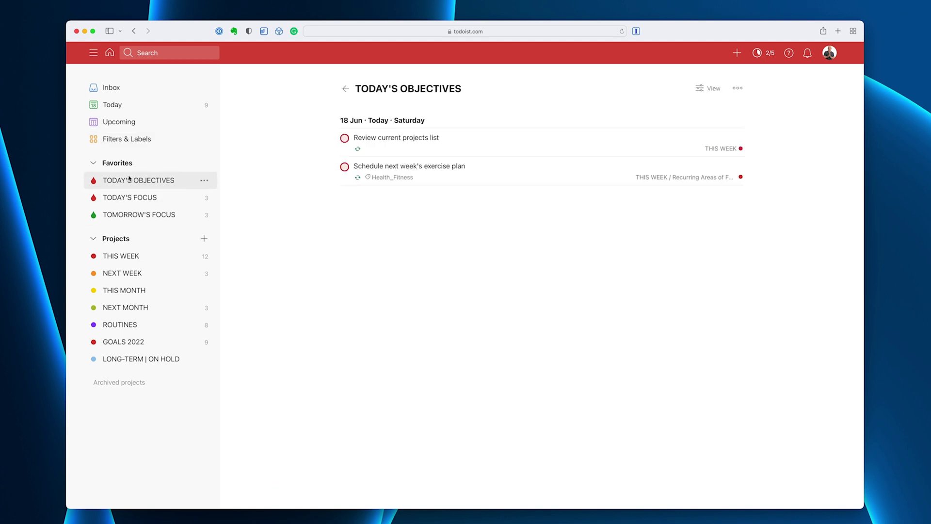
{"action": "left_click", "coordinate": [713, 91]}
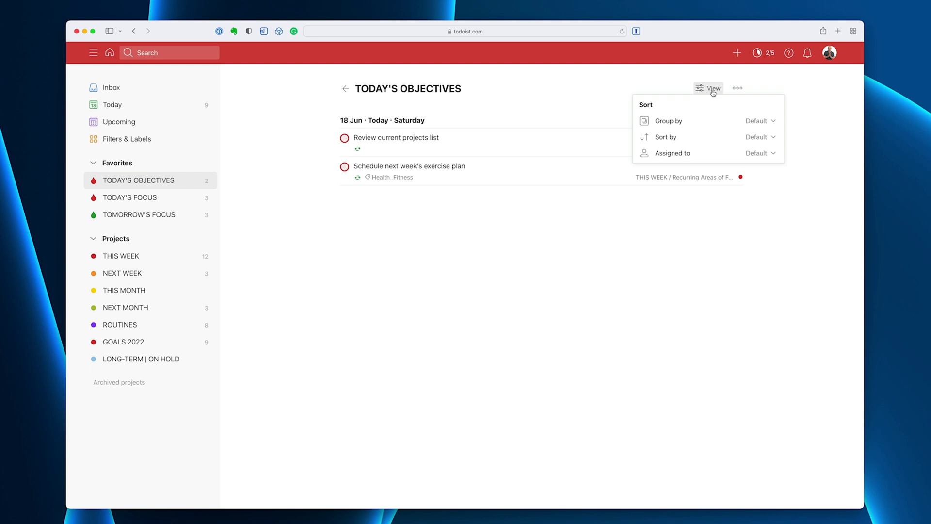
{"action": "left_click", "coordinate": [807, 163]}
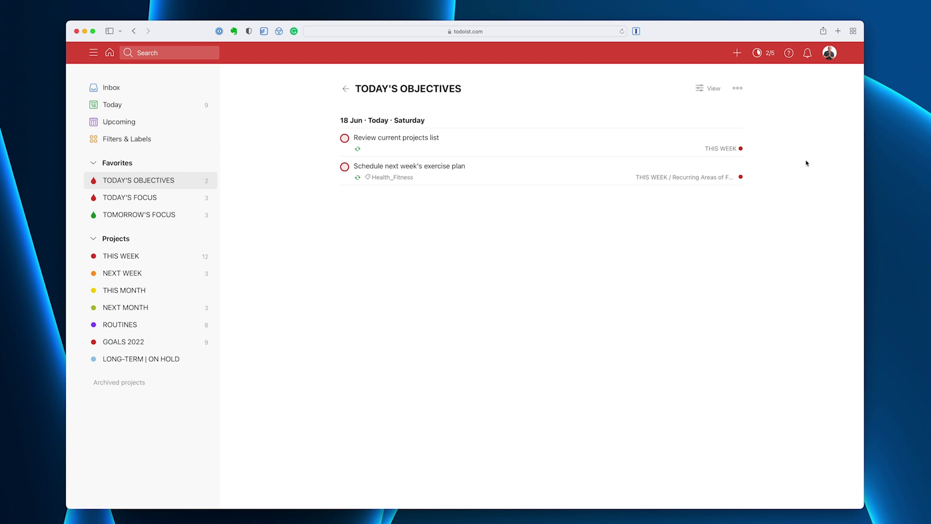
{"action": "left_click", "coordinate": [140, 200]}
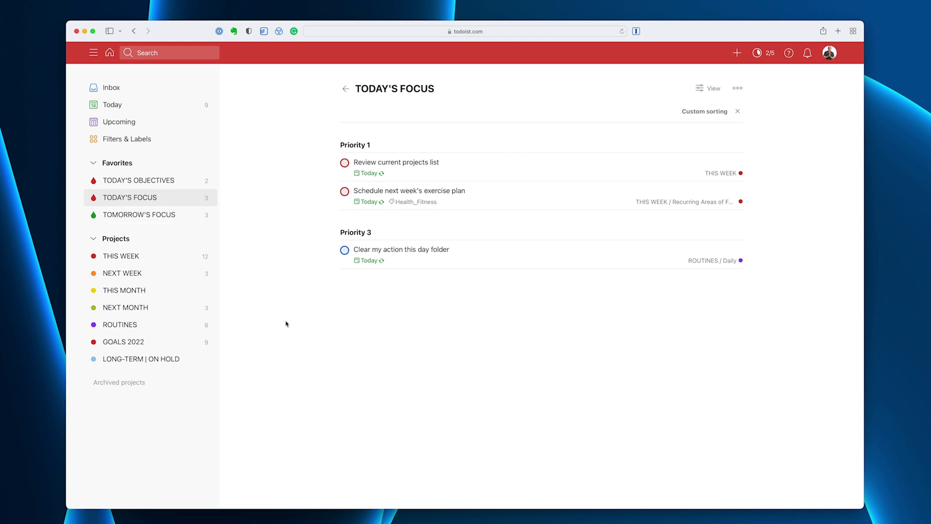
Step: Complete the recurring task 'Review current projects list' in TODAY'S OBJECTIVES
{"action": "left_click", "coordinate": [139, 181]}
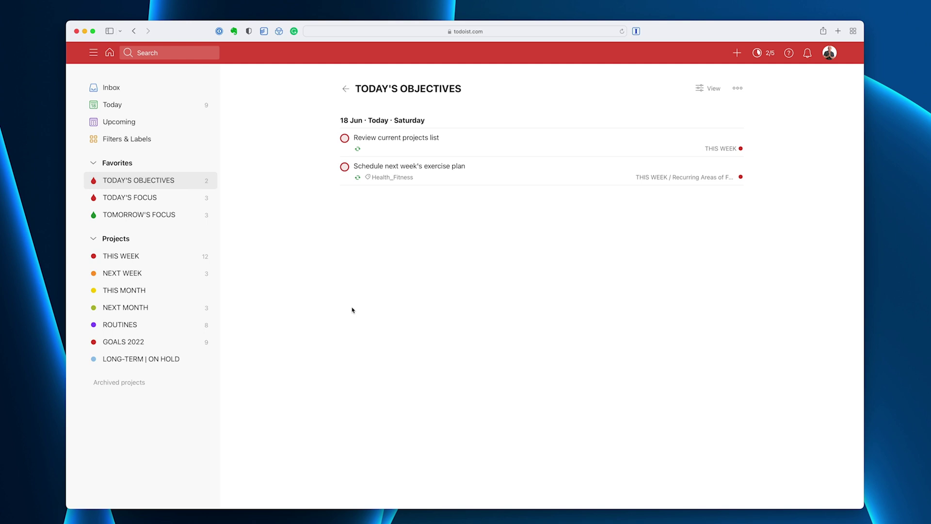
{"action": "left_click", "coordinate": [117, 200]}
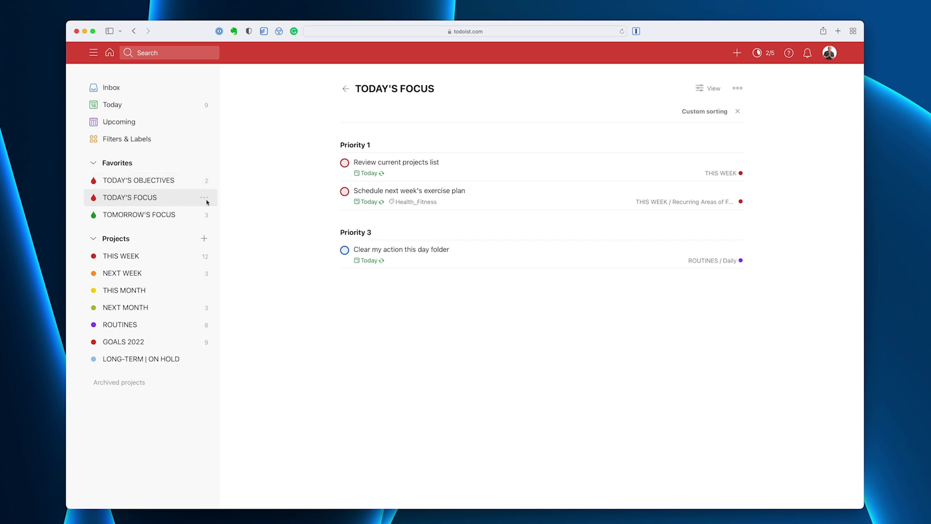
{"action": "left_click", "coordinate": [137, 181]}
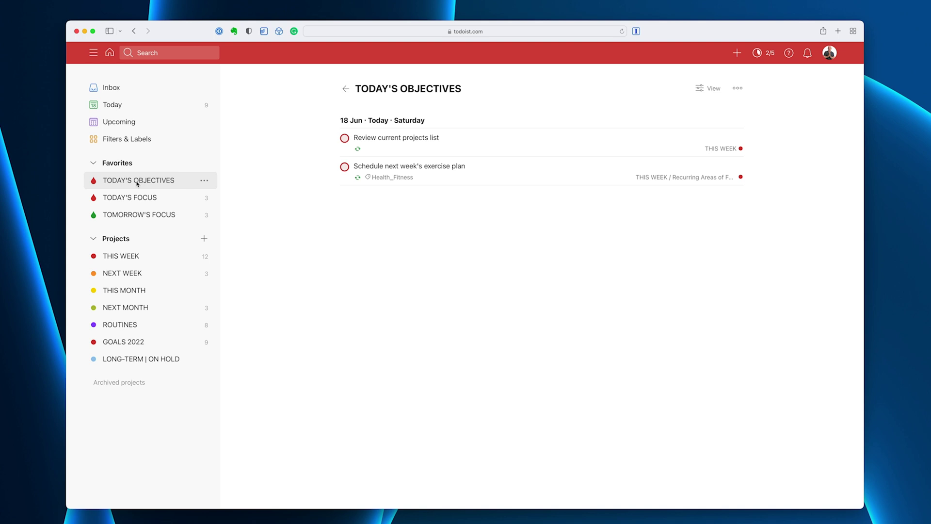
{"action": "left_click", "coordinate": [343, 138]}
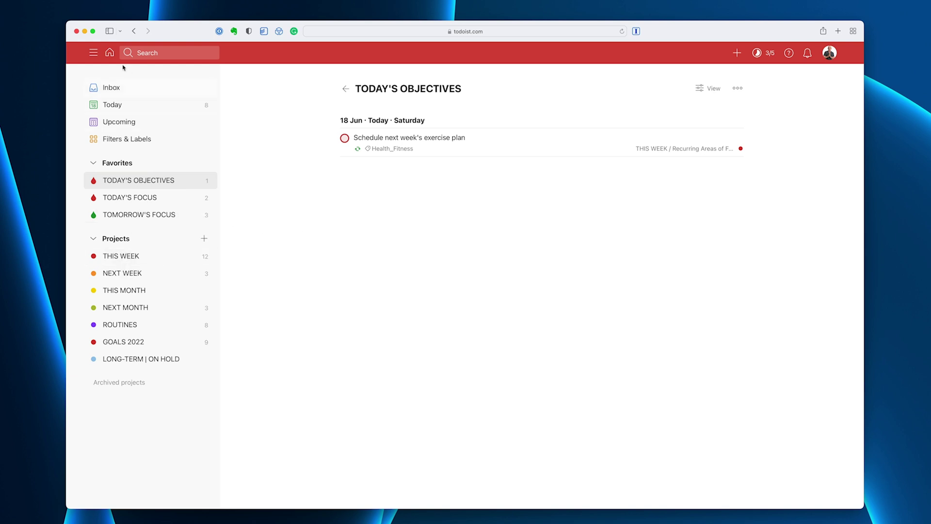
Step: Switch the Inbox layout to Board, then back to List
{"action": "left_click", "coordinate": [108, 91]}
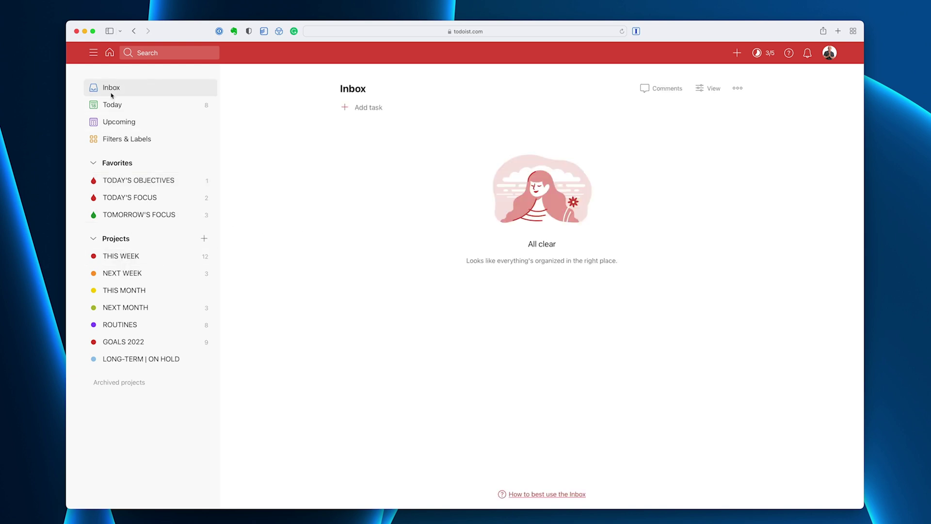
{"action": "left_click", "coordinate": [724, 89]}
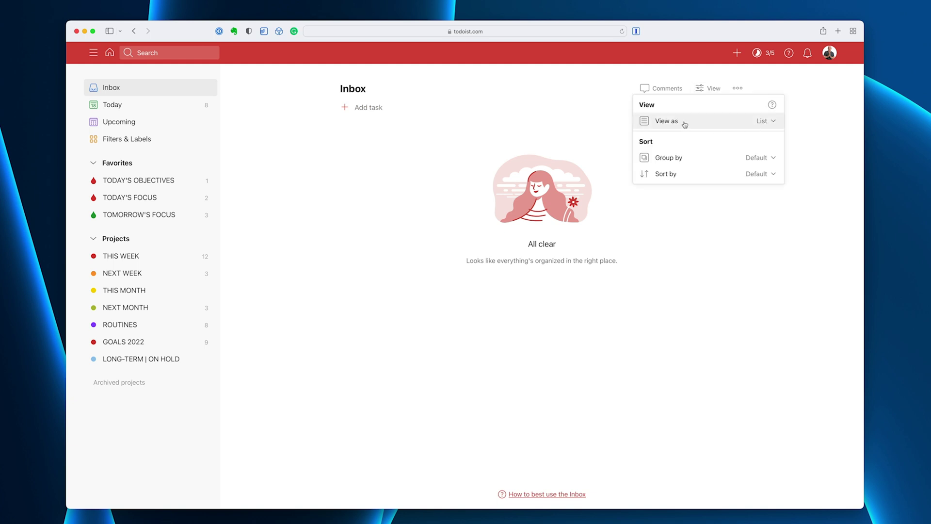
{"action": "left_click", "coordinate": [772, 122]}
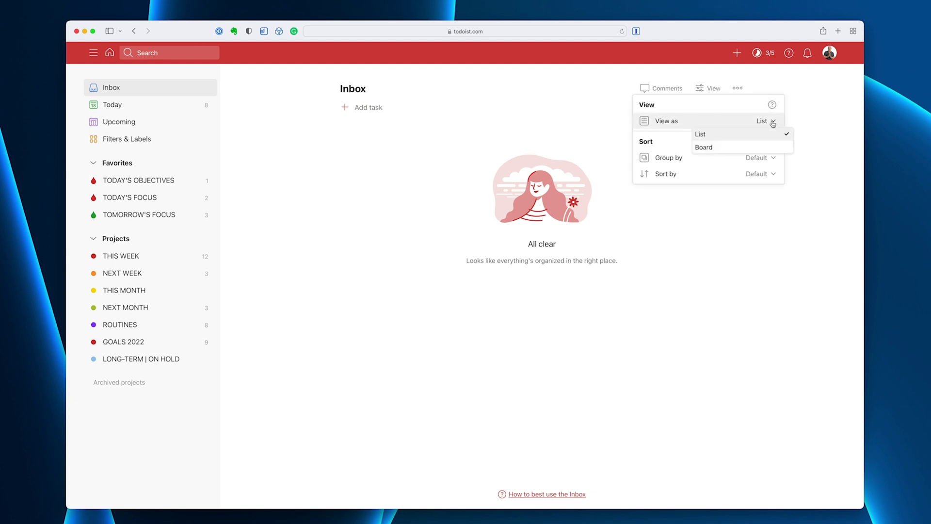
{"action": "left_click", "coordinate": [730, 142]}
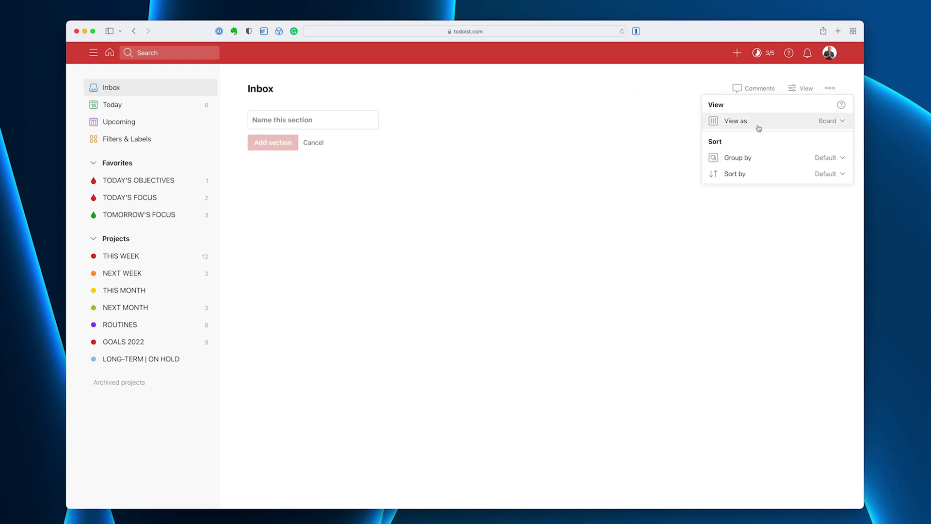
{"action": "left_click", "coordinate": [838, 124]}
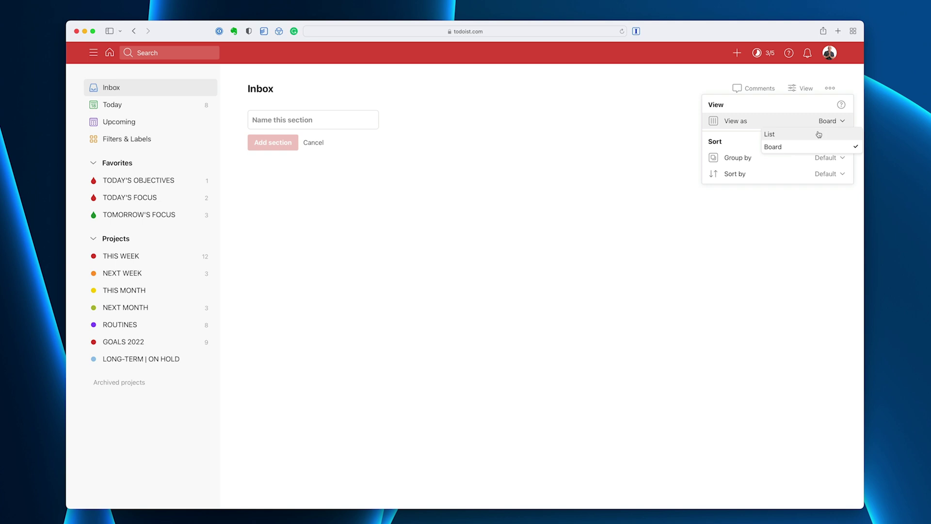
{"action": "left_click", "coordinate": [819, 134]}
Step: Dismiss the view panel and new-section form, then open the THIS WEEK project
{"action": "left_click", "coordinate": [568, 280]}
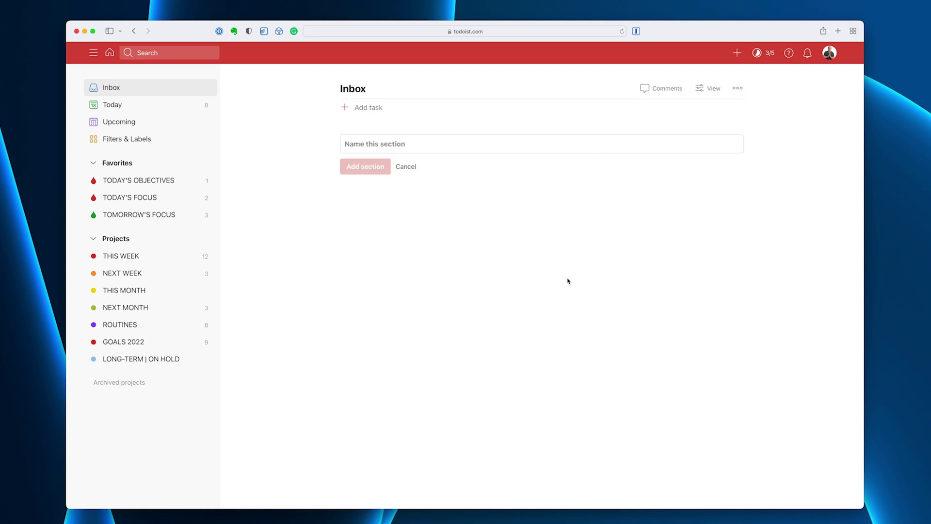
{"action": "left_click", "coordinate": [407, 167]}
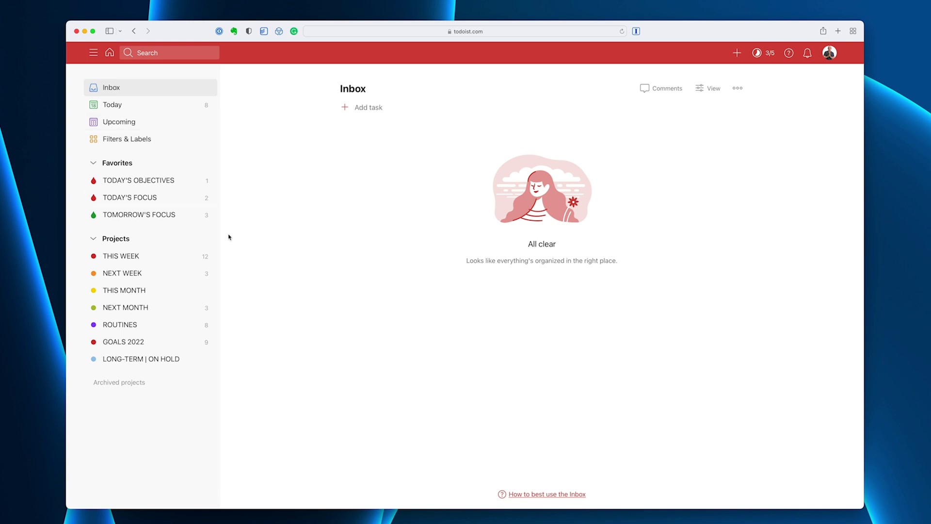
{"action": "left_click", "coordinate": [109, 261]}
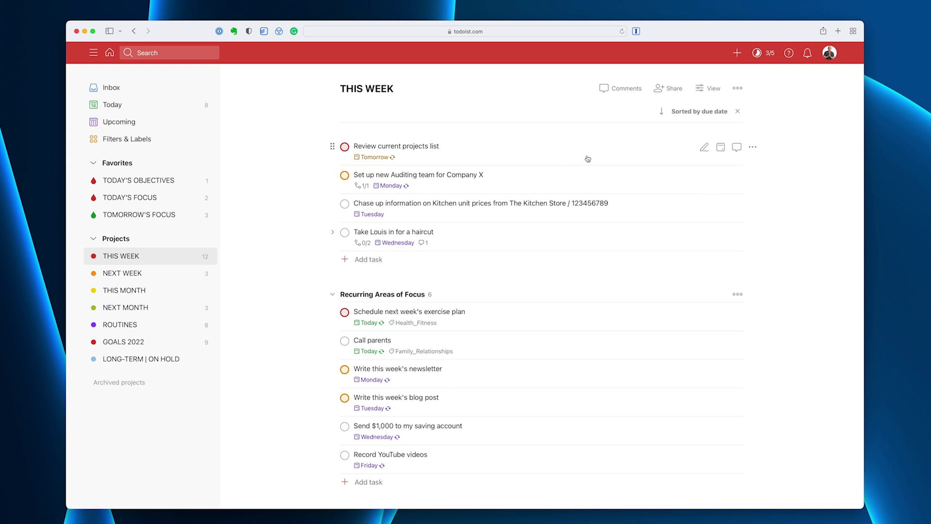
Step: Display THIS WEEK as a board with (No Section) and Recurring Areas of Focus columns
{"action": "left_click", "coordinate": [711, 91]}
{"action": "left_click", "coordinate": [727, 213]}
{"action": "left_click", "coordinate": [710, 90]}
{"action": "left_click", "coordinate": [760, 121]}
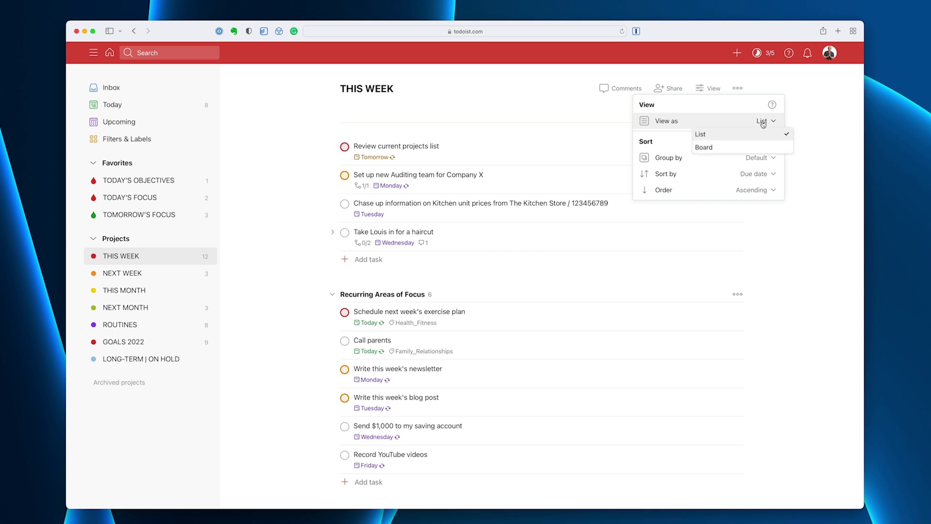
{"action": "left_click", "coordinate": [753, 144]}
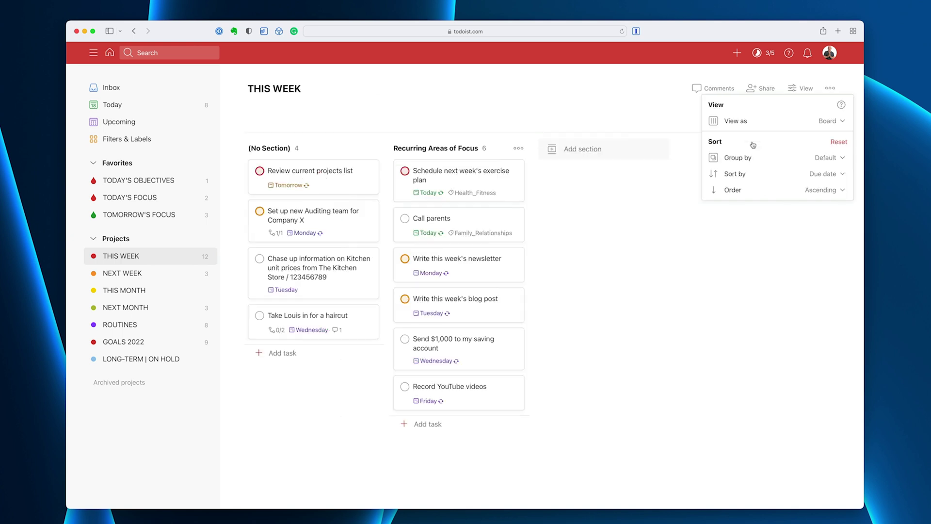
Step: Group the THIS WEEK board by due date into day columns, 20 Jun Monday to 24 Jun Friday
{"action": "left_click", "coordinate": [841, 161]}
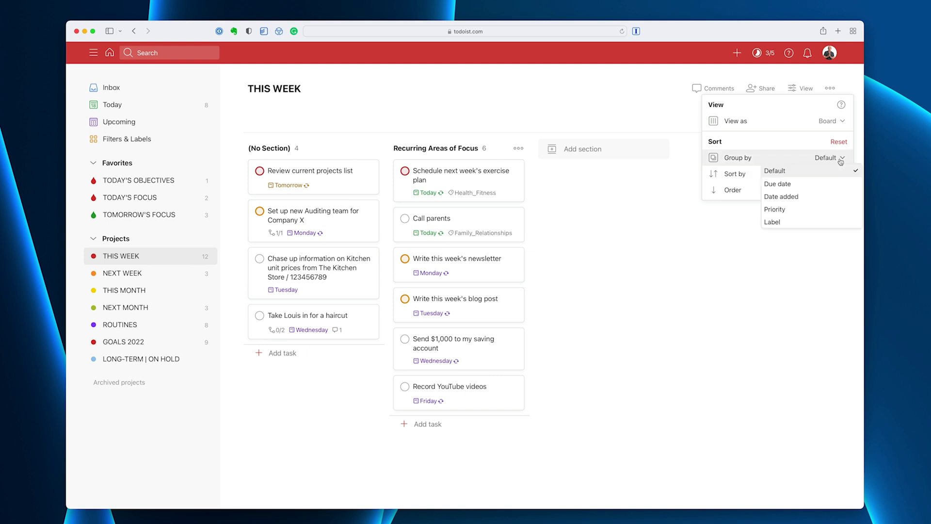
{"action": "left_click", "coordinate": [791, 186]}
{"action": "left_click", "coordinate": [603, 354]}
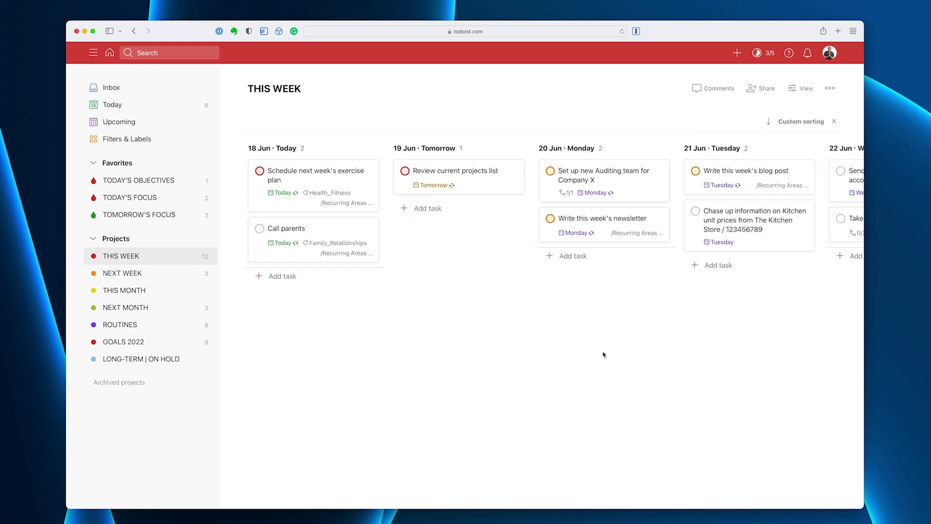
{"action": "scroll", "coordinate": [604, 354], "scroll_direction": "right", "scroll_amount": 10}
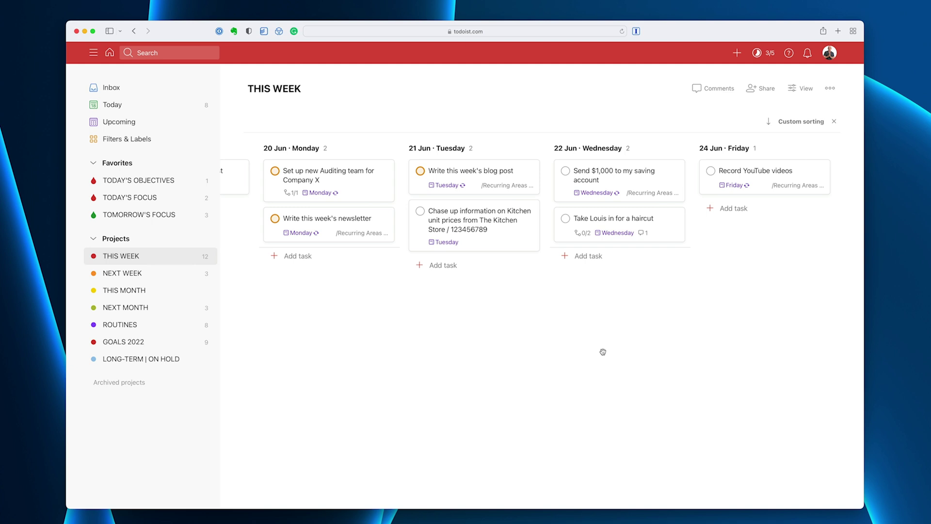
{"action": "left_click", "coordinate": [798, 122]}
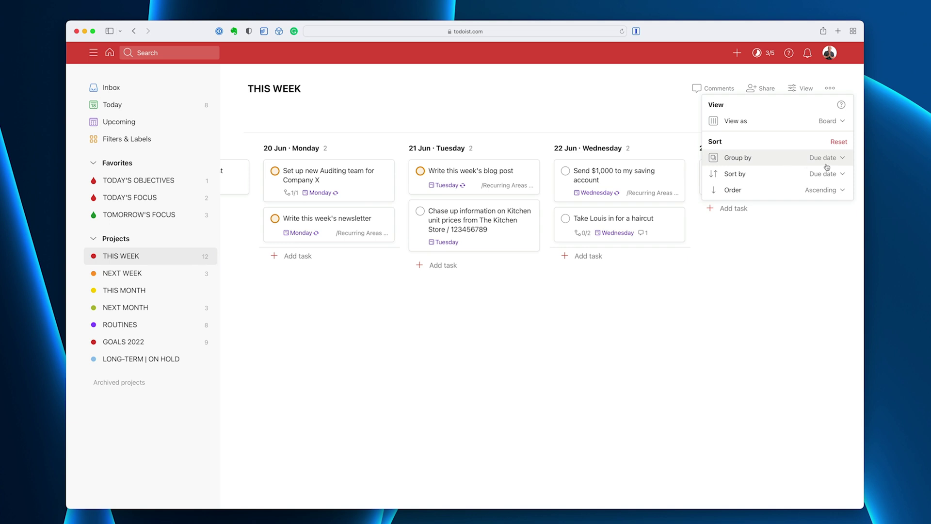
Step: Switch the board's Group by to Default sections, then back to Due date
{"action": "left_click", "coordinate": [843, 159]}
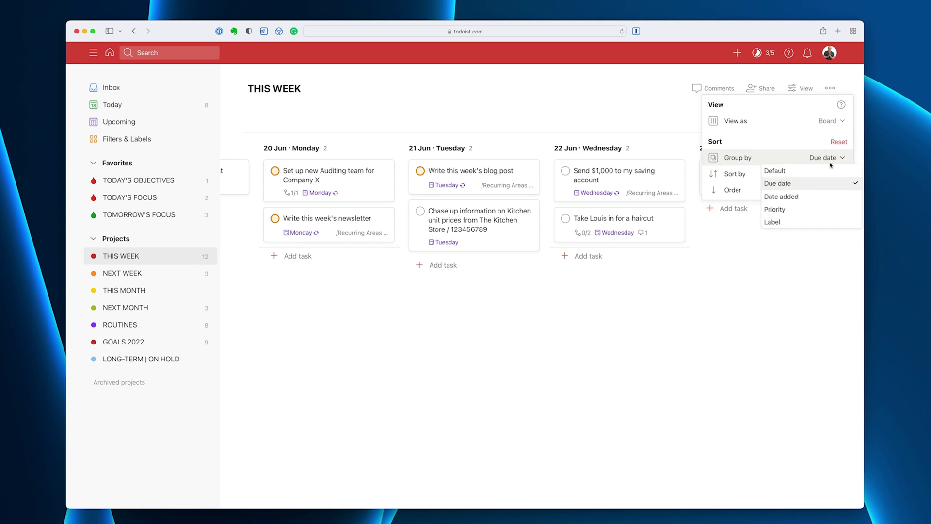
{"action": "left_click", "coordinate": [798, 172]}
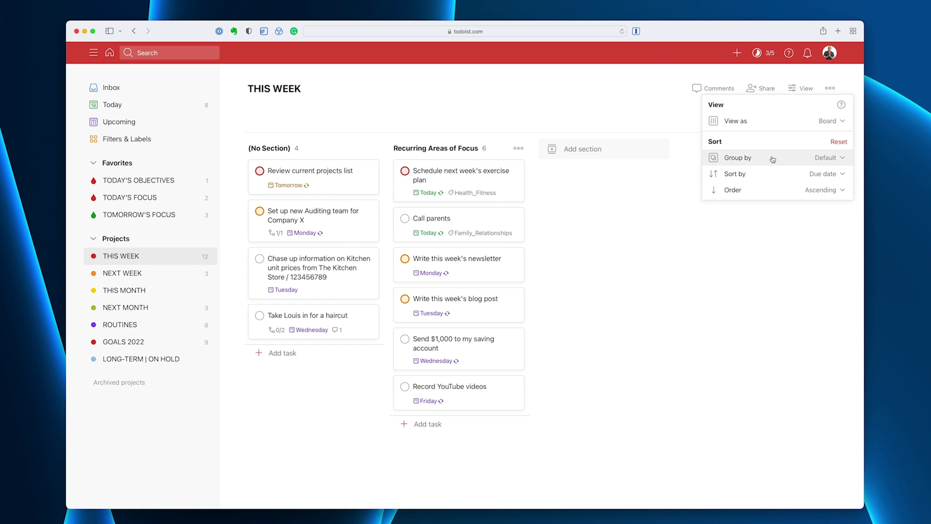
{"action": "left_click", "coordinate": [843, 160]}
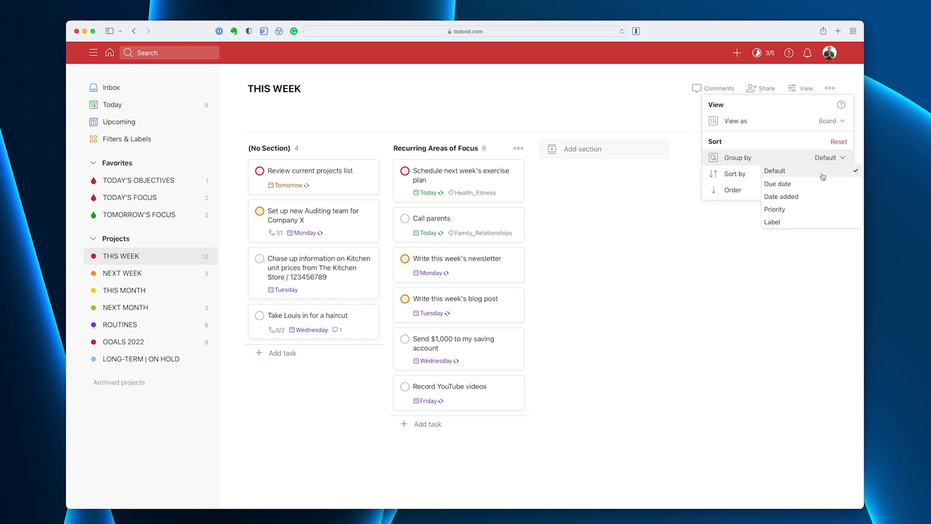
{"action": "left_click", "coordinate": [786, 184]}
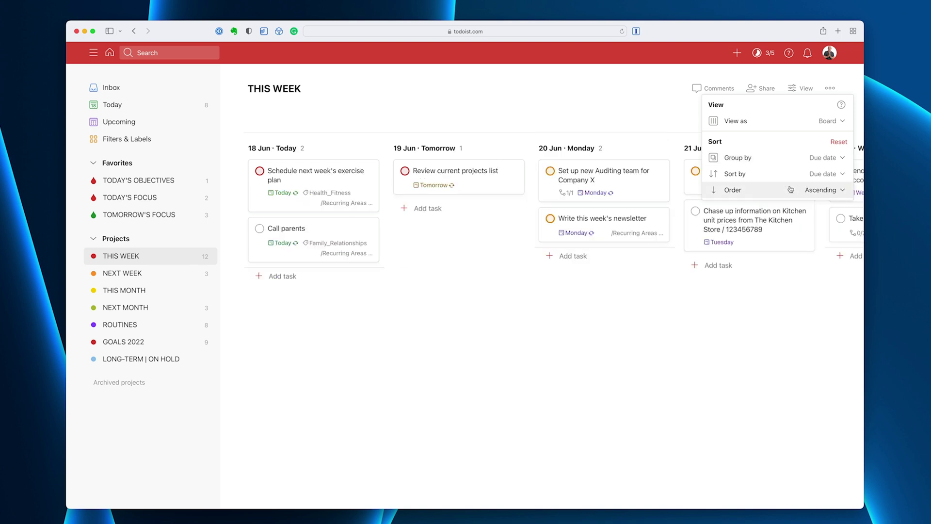
{"action": "left_click", "coordinate": [427, 344]}
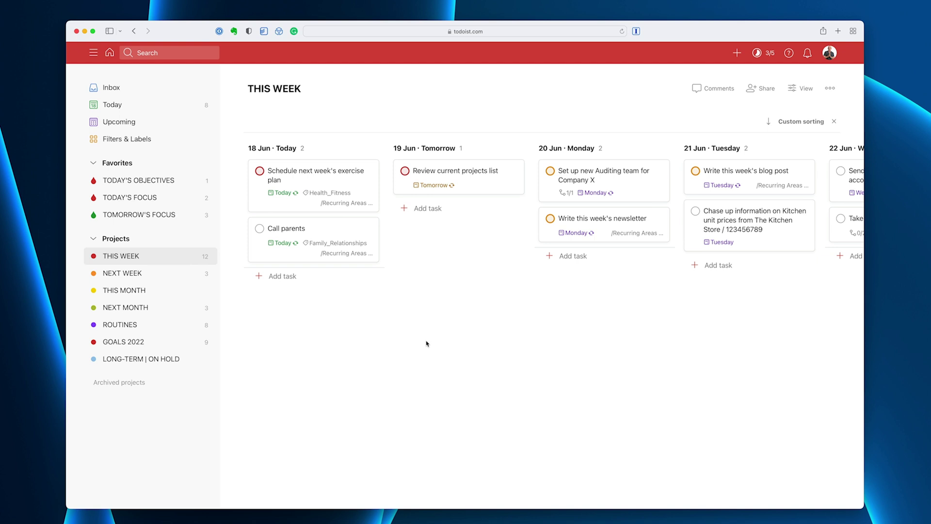
Step: Hide the project list with the M shortcut so the board fills the width
{"action": "key", "text": "m"}
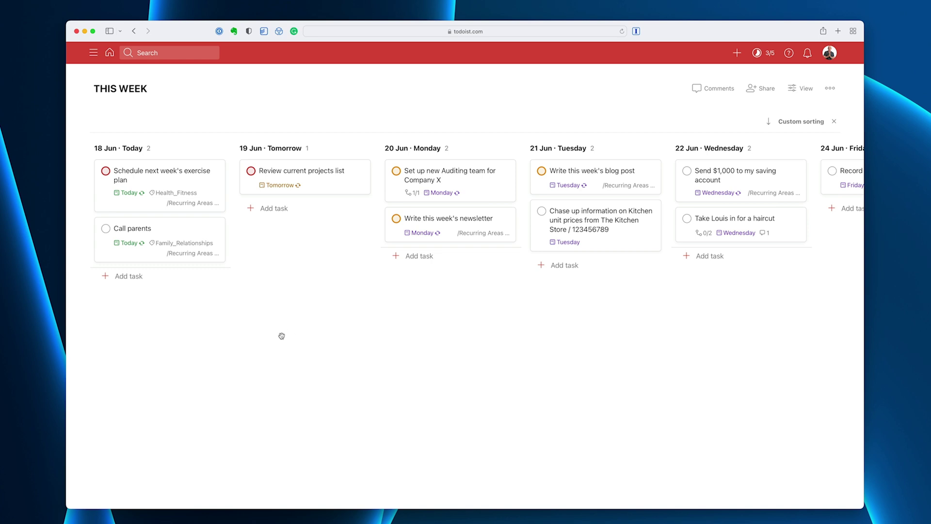
{"action": "scroll", "coordinate": [308, 274], "scroll_direction": "right", "scroll_amount": 5}
{"action": "scroll", "coordinate": [311, 276], "scroll_direction": "left", "scroll_amount": 5}
{"action": "scroll", "coordinate": [412, 233], "scroll_direction": "right", "scroll_amount": 5}
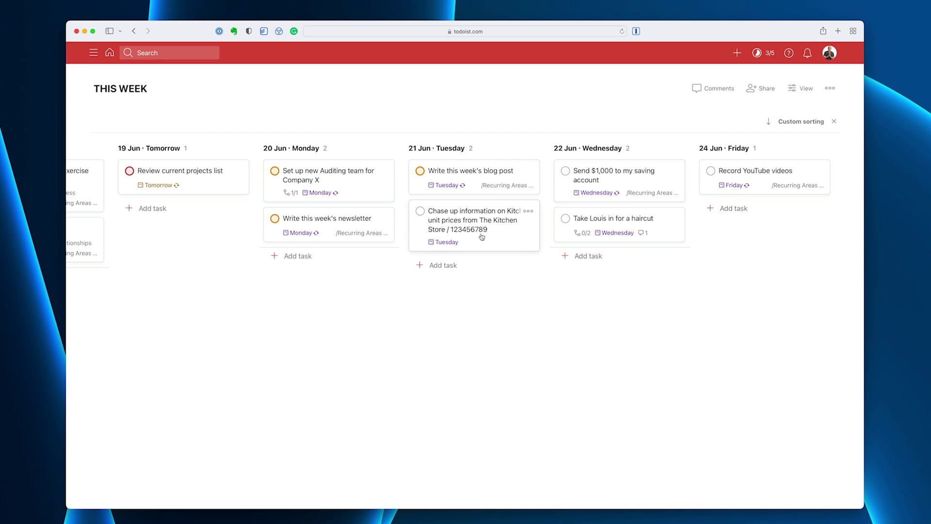
Step: Change the Kitchen unit prices task's due date from 21 Jun to Wednesday 22 Jun
{"action": "left_click_drag", "start_coordinate": [466, 216], "coordinate": [521, 245]}
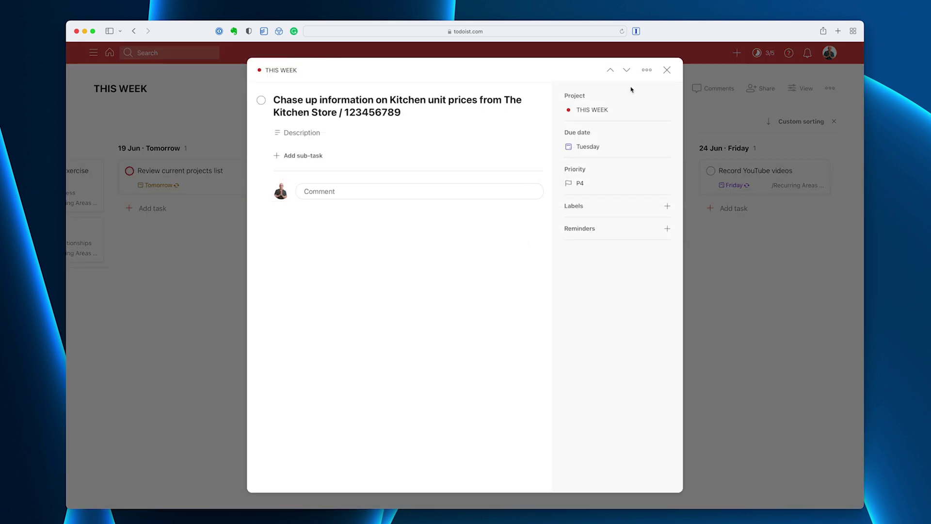
{"action": "left_click", "coordinate": [664, 76]}
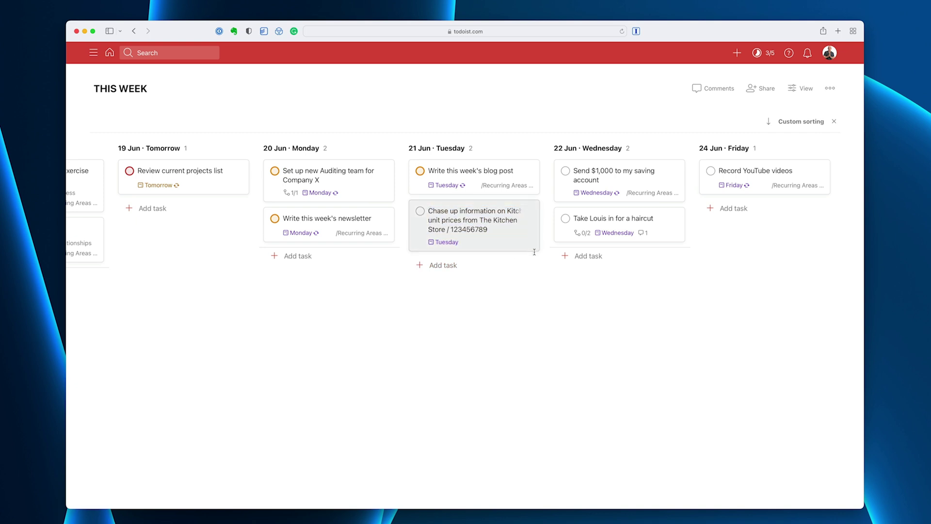
{"action": "left_click", "coordinate": [458, 204]}
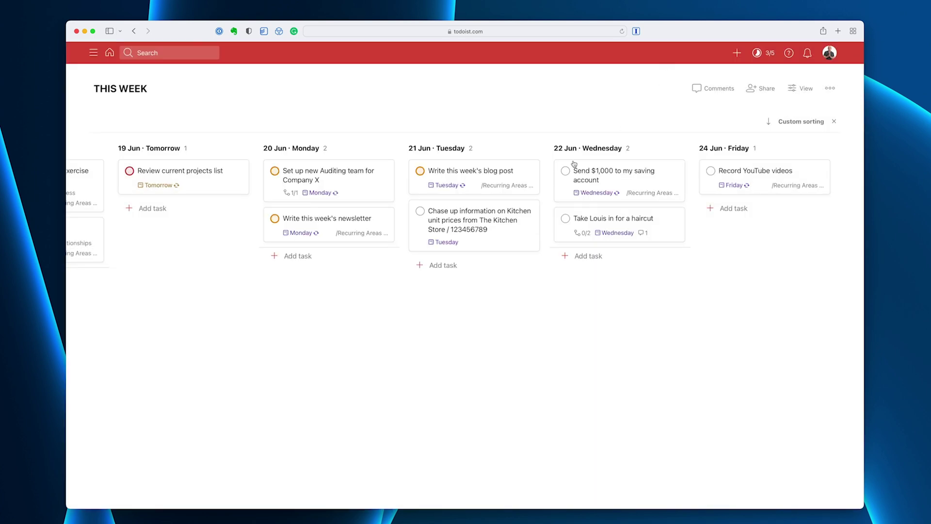
{"action": "left_click", "coordinate": [666, 70]}
{"action": "left_click", "coordinate": [480, 219]}
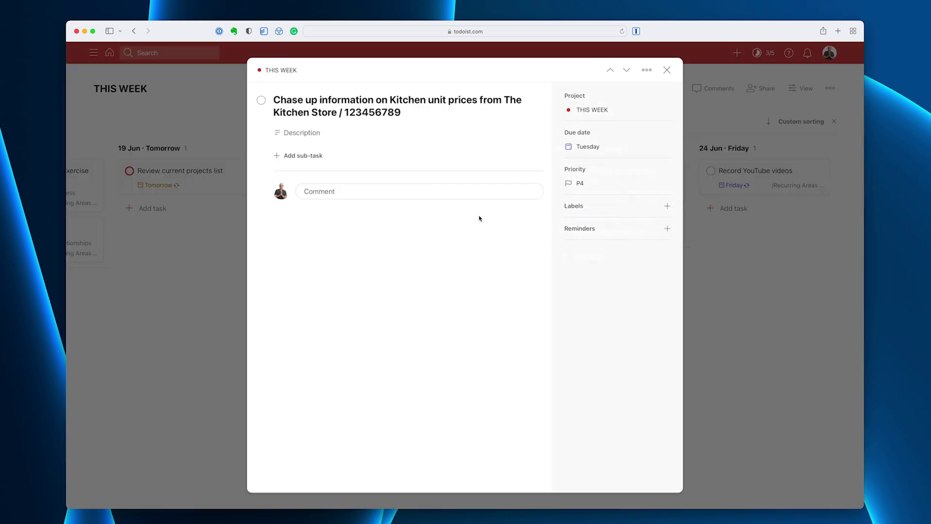
{"action": "left_click", "coordinate": [589, 148]}
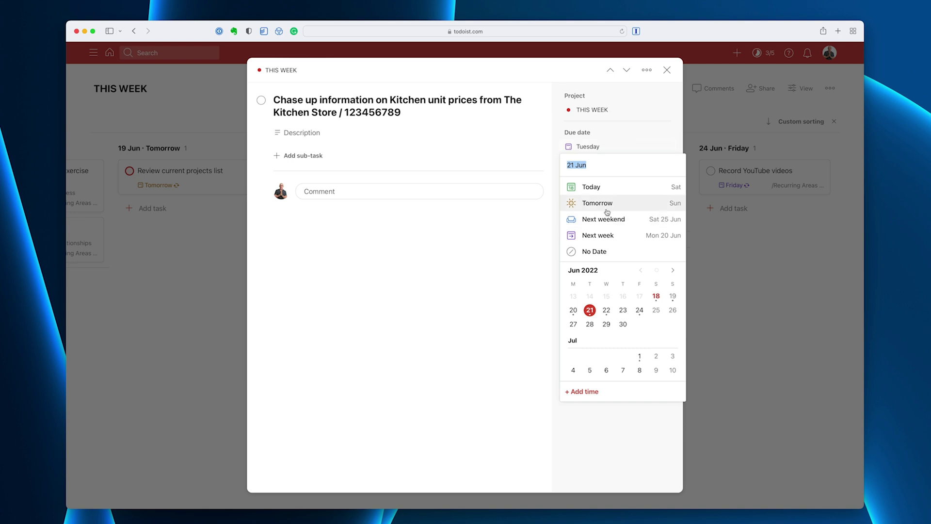
{"action": "left_click", "coordinate": [606, 311]}
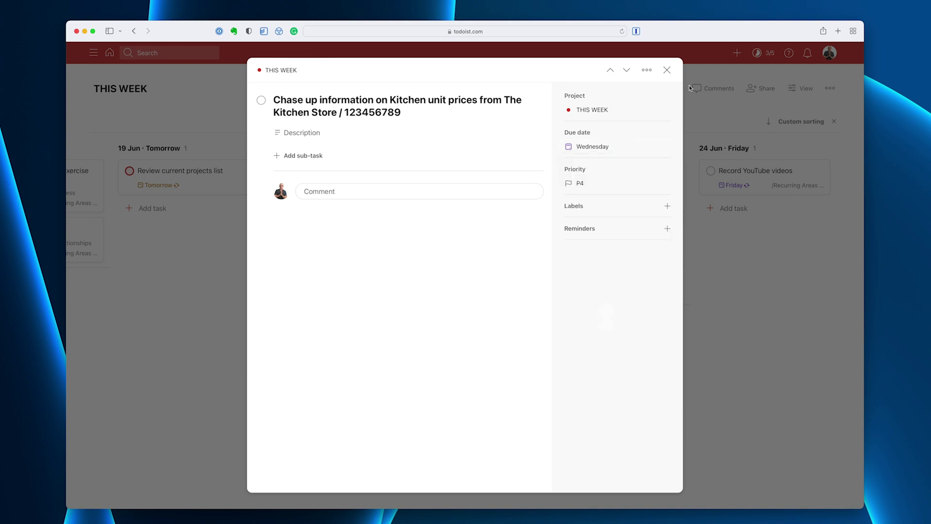
{"action": "left_click", "coordinate": [667, 70]}
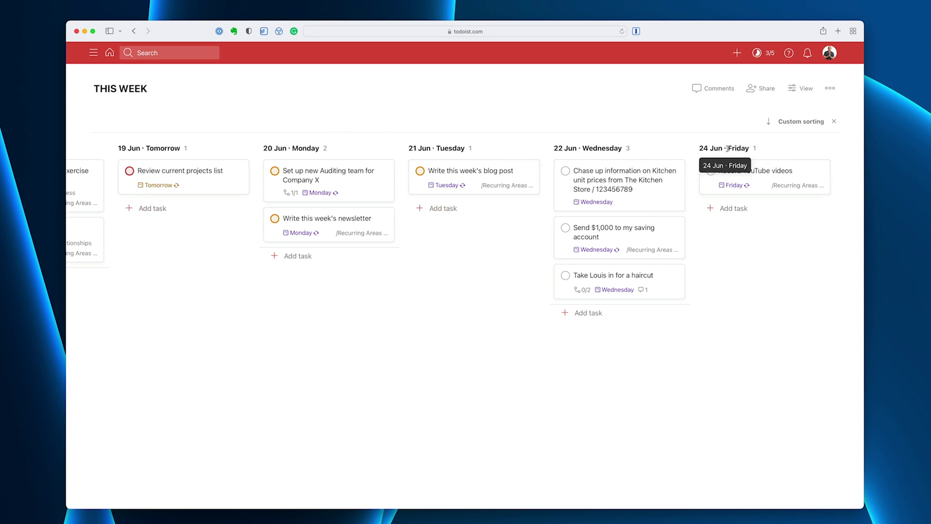
{"action": "left_click", "coordinate": [795, 123]}
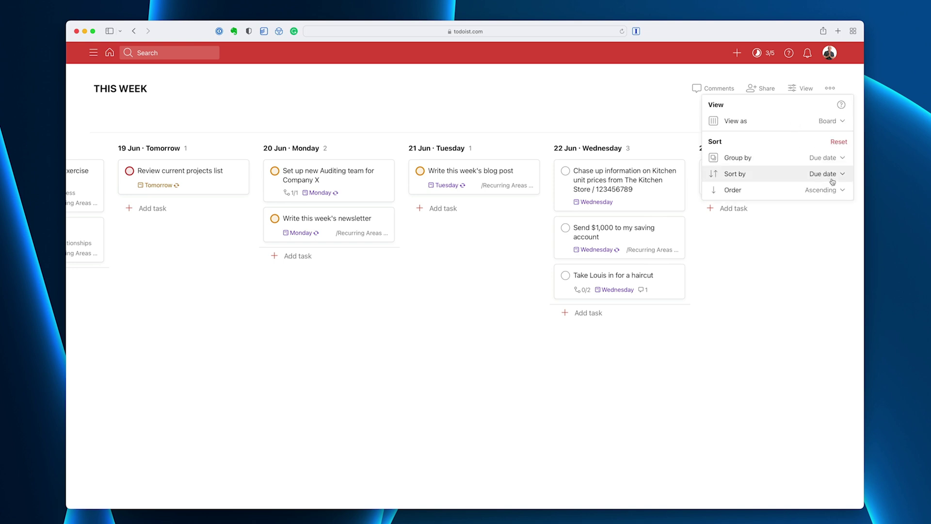
{"action": "left_click", "coordinate": [839, 158]}
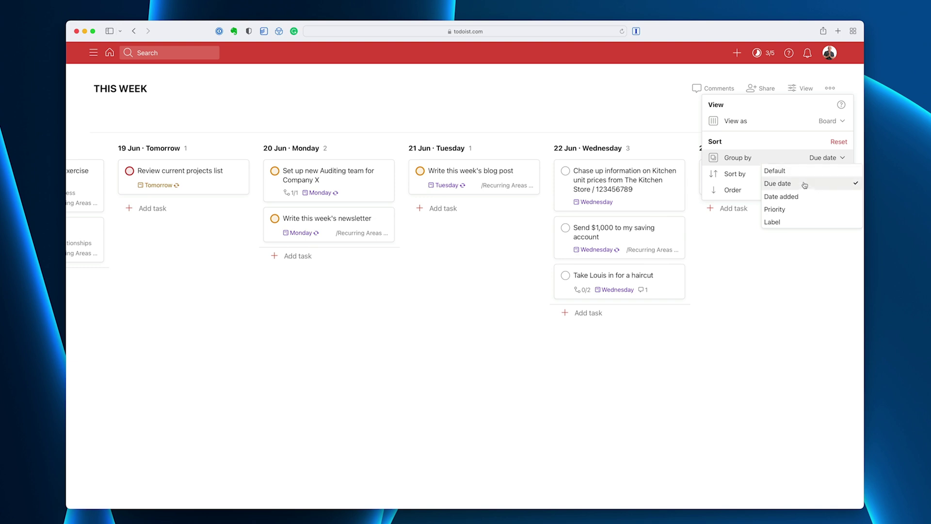
{"action": "left_click", "coordinate": [779, 174]}
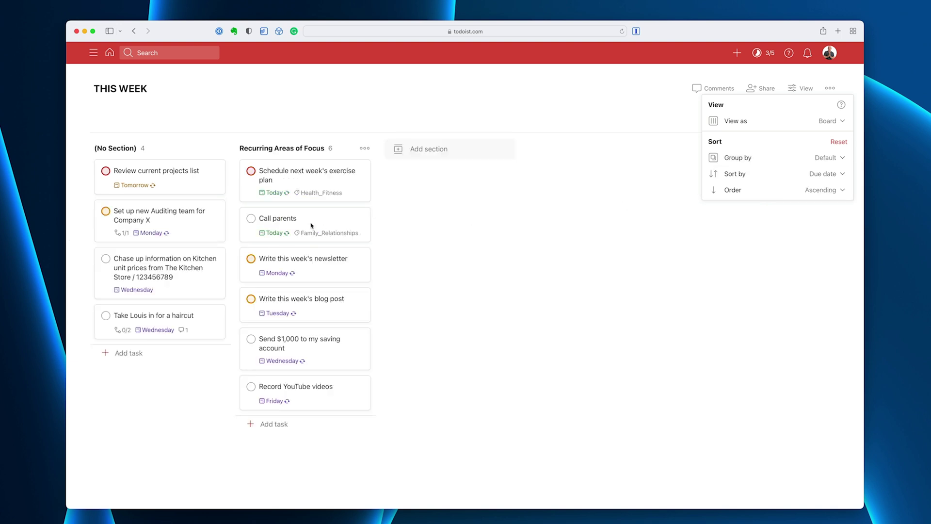
{"action": "left_click", "coordinate": [197, 210]}
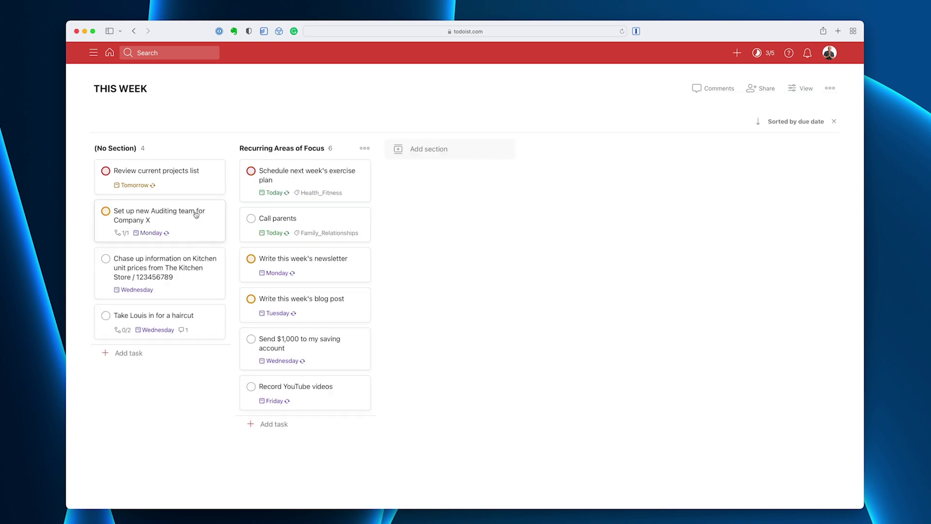
{"action": "mouse_move", "coordinate": [197, 210]}
{"action": "left_mouse_down"}
{"action": "mouse_move", "coordinate": [224, 207]}
{"action": "mouse_move", "coordinate": [361, 280]}
{"action": "mouse_move", "coordinate": [183, 209]}
{"action": "left_mouse_up"}
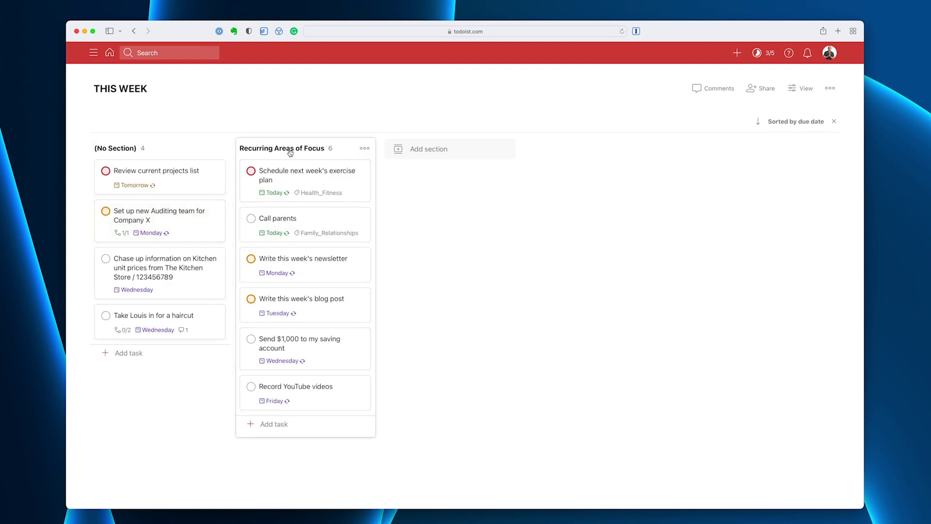
{"action": "left_click", "coordinate": [798, 122]}
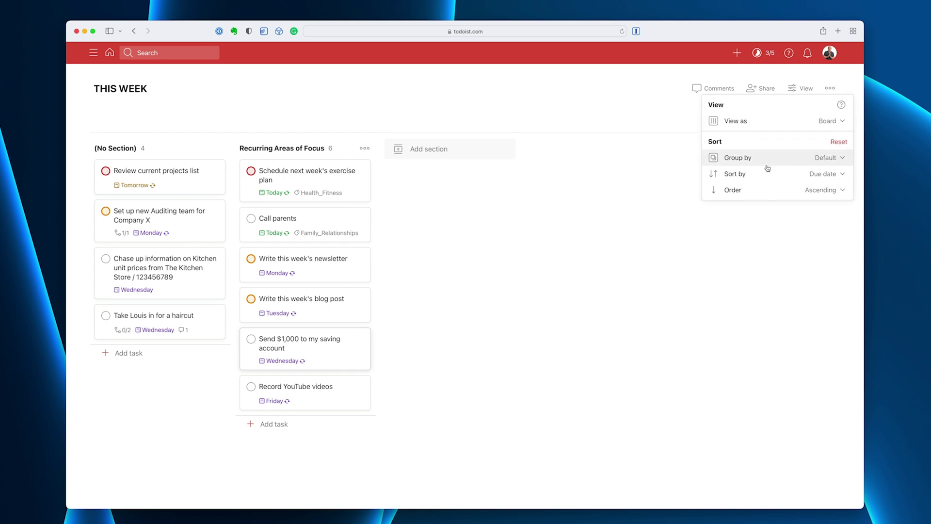
{"action": "left_click", "coordinate": [829, 158]}
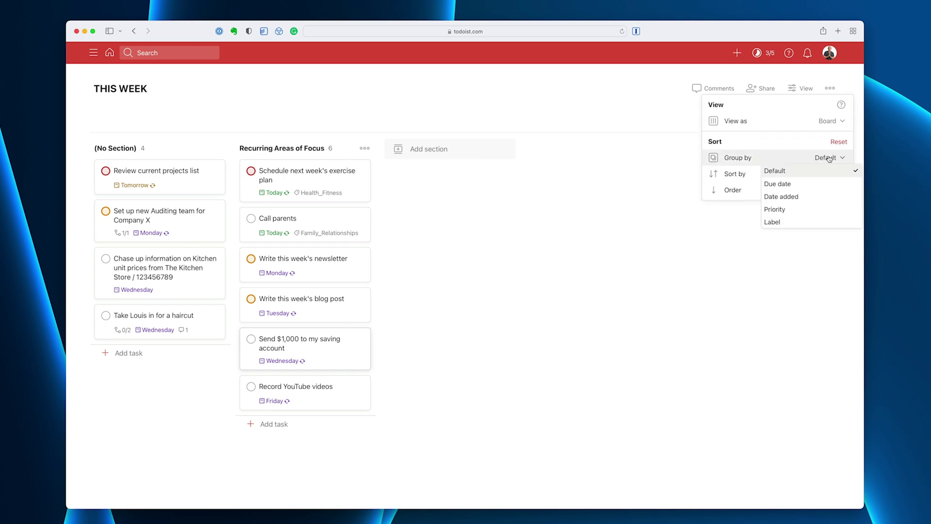
{"action": "left_click", "coordinate": [788, 184]}
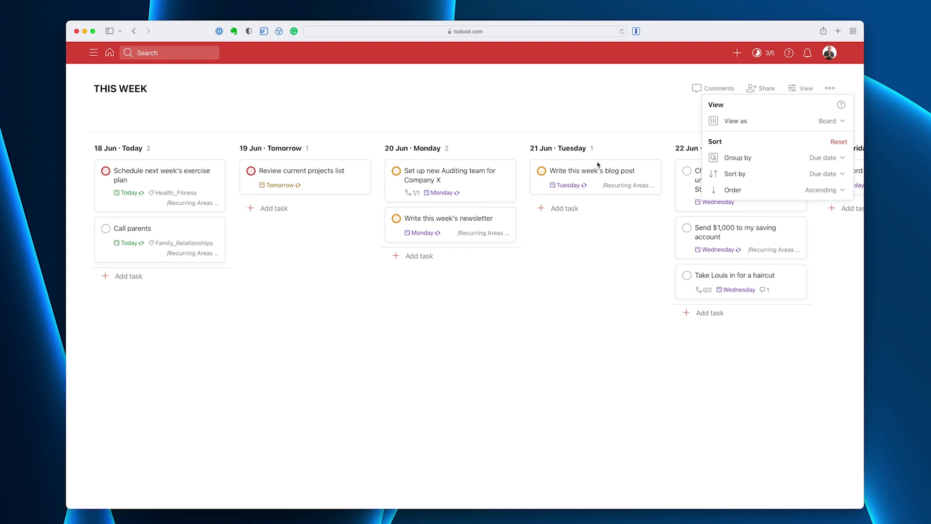
{"action": "left_click", "coordinate": [585, 233]}
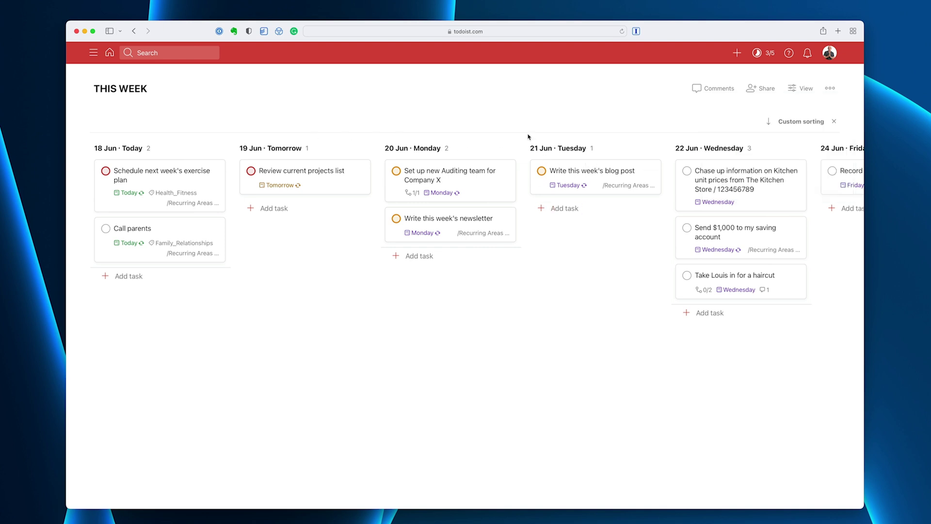
{"action": "left_click", "coordinate": [815, 123]}
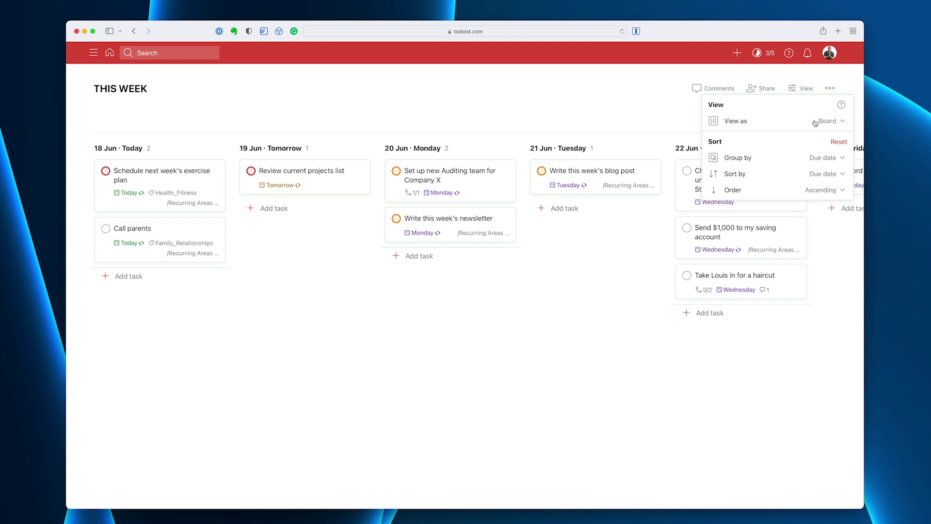
Step: Reschedule the kitchen unit prices task to Monday 20 Jun
{"action": "left_click", "coordinate": [635, 266]}
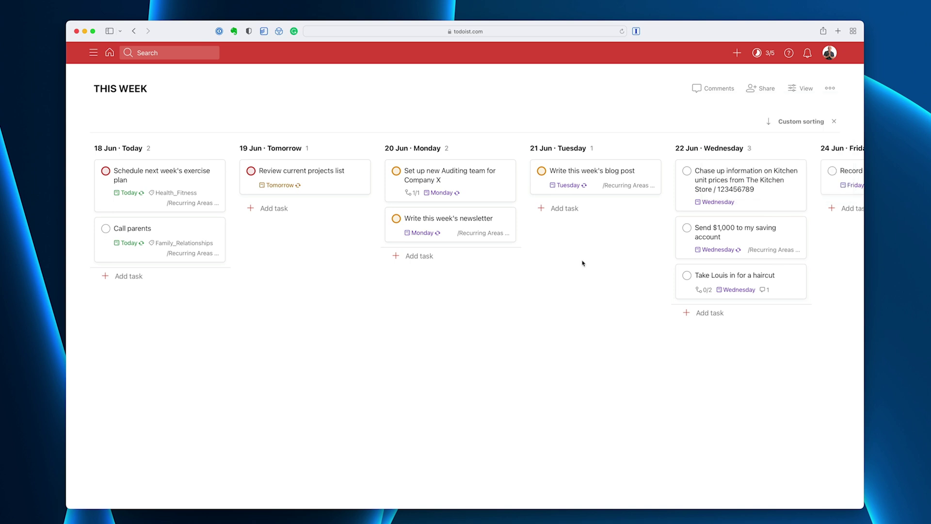
{"action": "scroll", "coordinate": [533, 265], "scroll_direction": "right", "scroll_amount": 3}
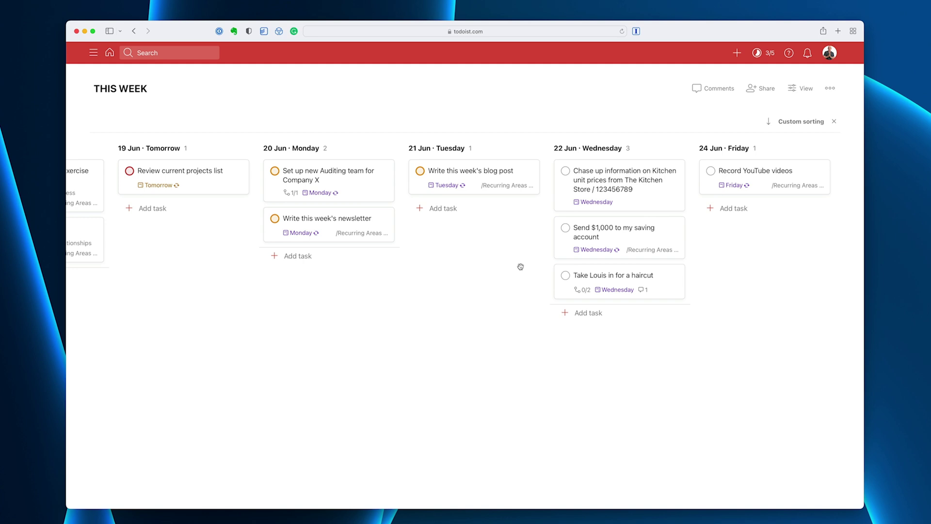
{"action": "scroll", "coordinate": [520, 266], "scroll_direction": "left", "scroll_amount": 5}
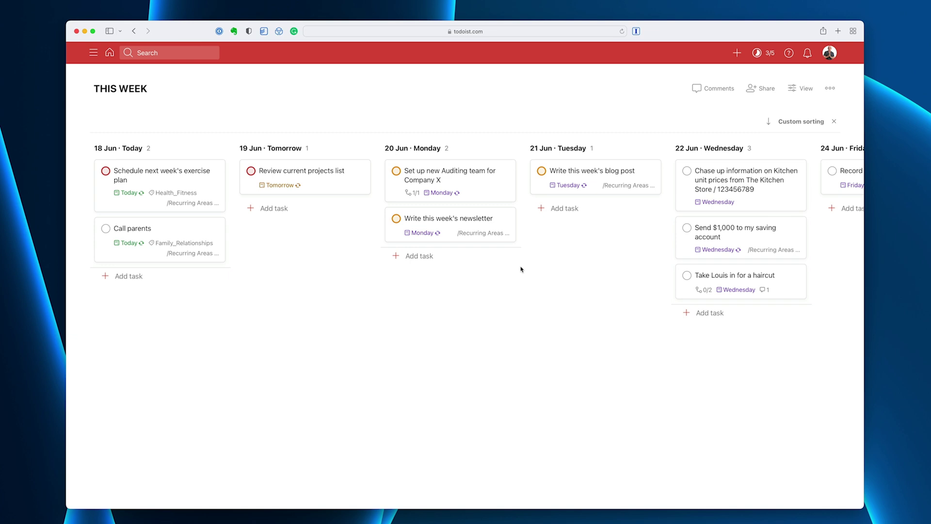
{"action": "scroll", "coordinate": [566, 267], "scroll_direction": "right", "scroll_amount": 5}
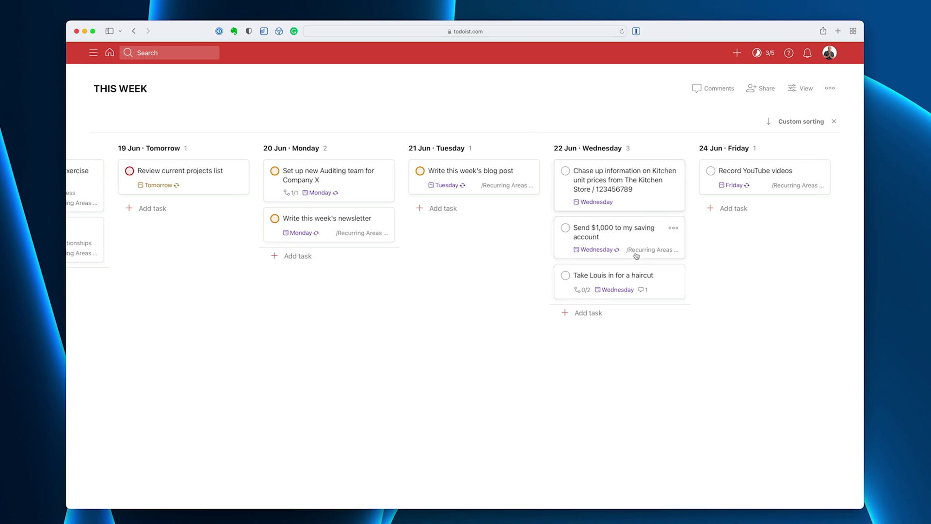
{"action": "left_click", "coordinate": [609, 203]}
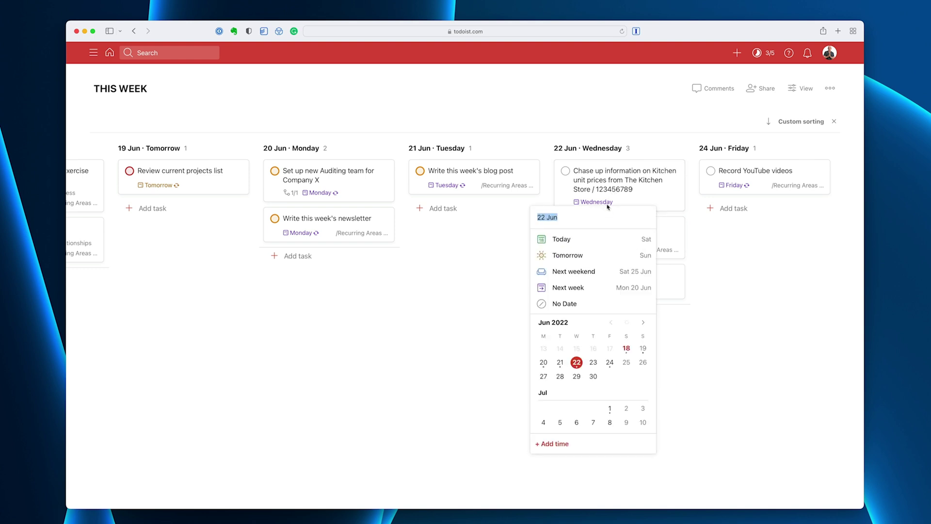
{"action": "left_click", "coordinate": [543, 363]}
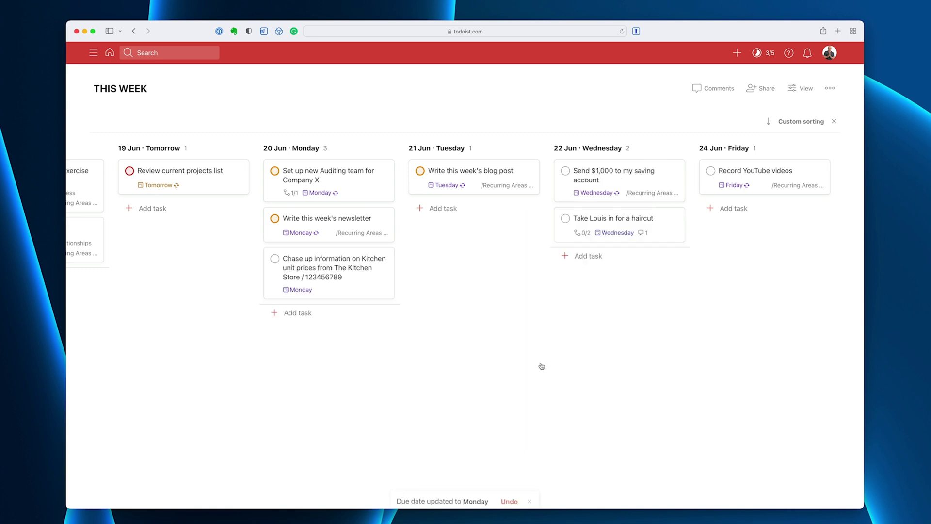
Step: Reschedule the haircut task to Friday 24 Jun and show the project list again
{"action": "left_click", "coordinate": [624, 235]}
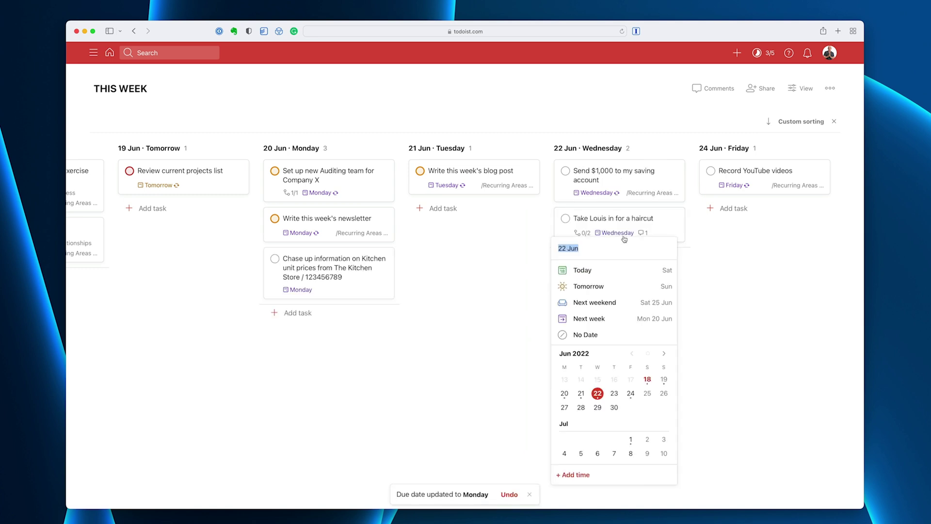
{"action": "left_click", "coordinate": [630, 394]}
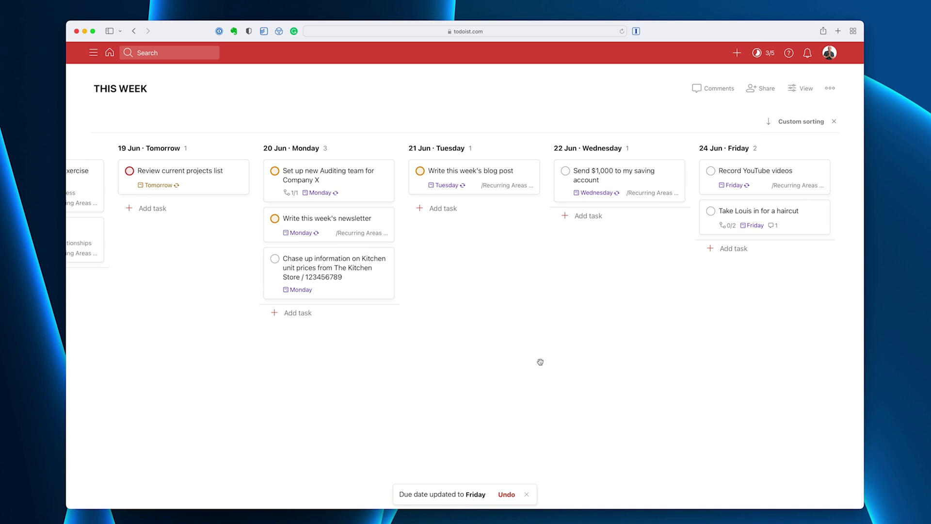
{"action": "scroll", "coordinate": [543, 359], "scroll_direction": "left", "scroll_amount": 5}
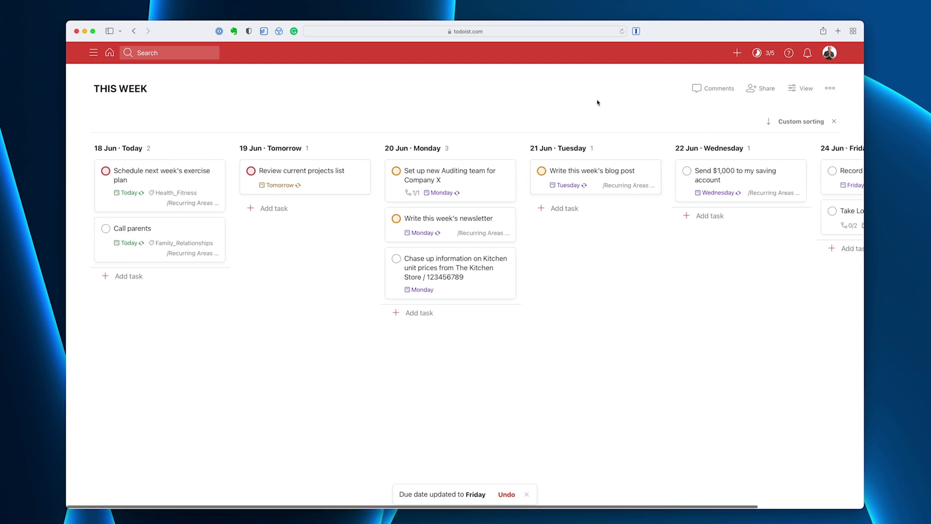
{"action": "key", "text": "m"}
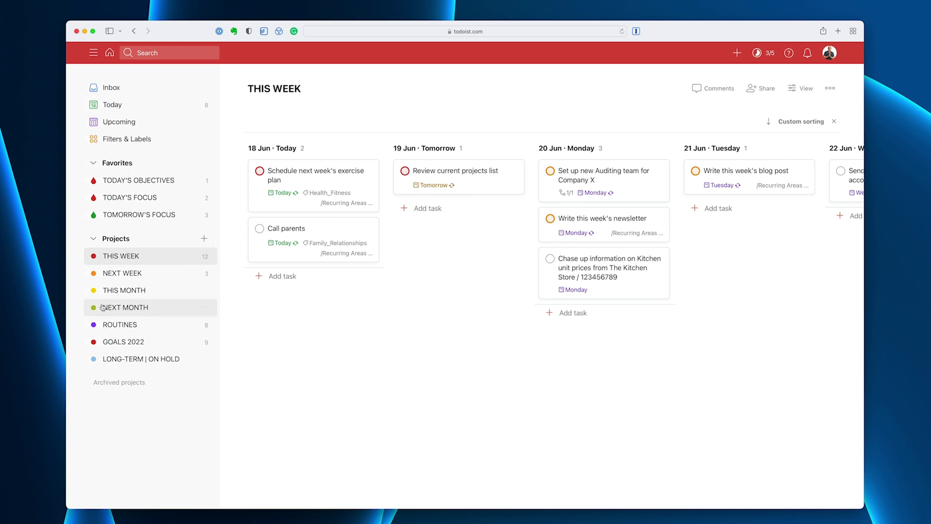
Step: Open the ROUTINES project with its Daily, Weekly and Monthly columns
{"action": "left_click", "coordinate": [114, 323]}
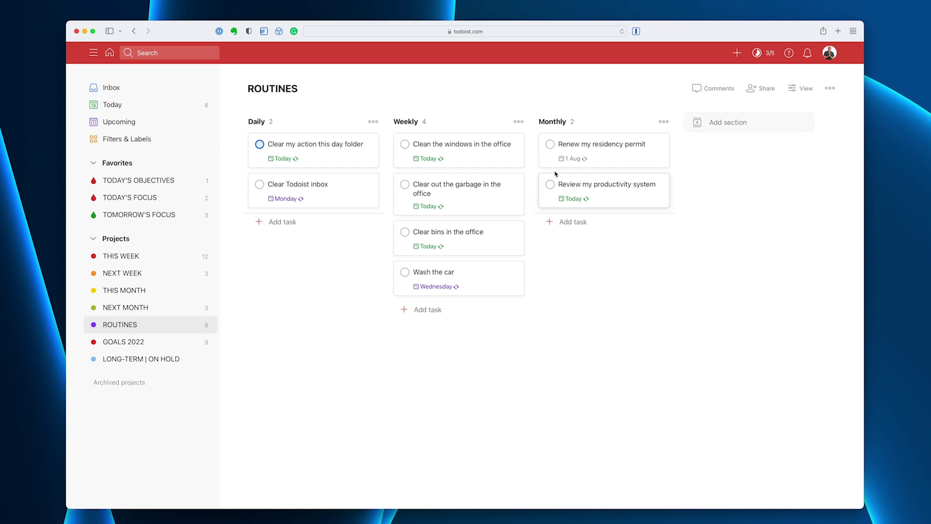
Step: Open GOALS 2022 with the sidebar hidden, and view the marathon goal's details
{"action": "left_click", "coordinate": [122, 345]}
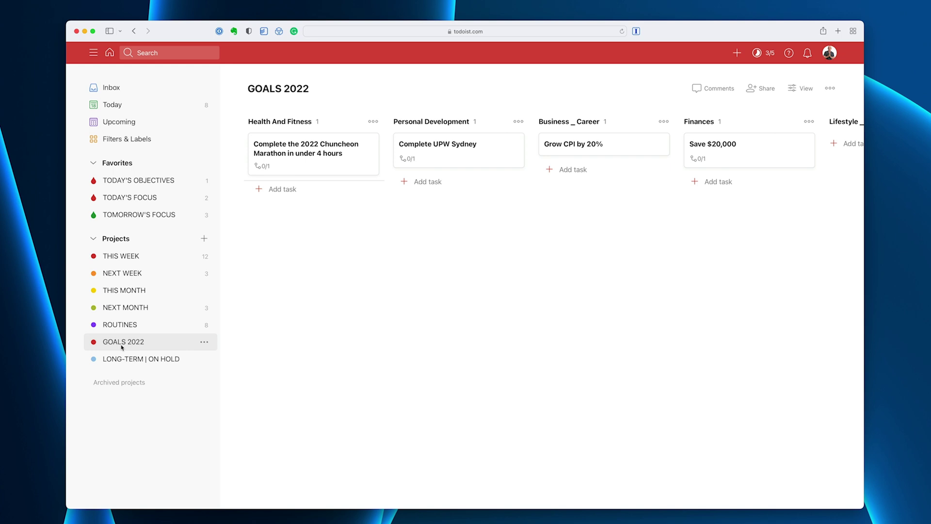
{"action": "key", "text": "m"}
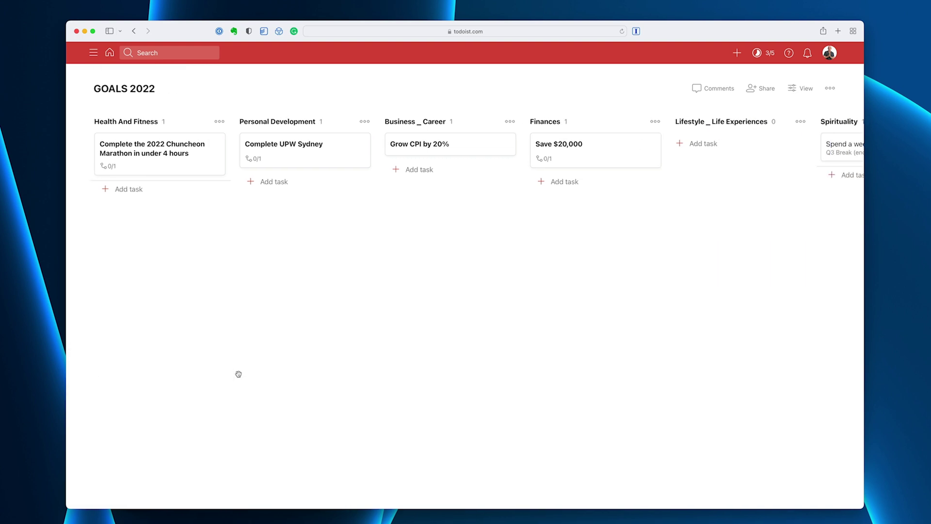
{"action": "mouse_move", "coordinate": [231, 346]}
{"action": "left_click", "coordinate": [149, 163]}
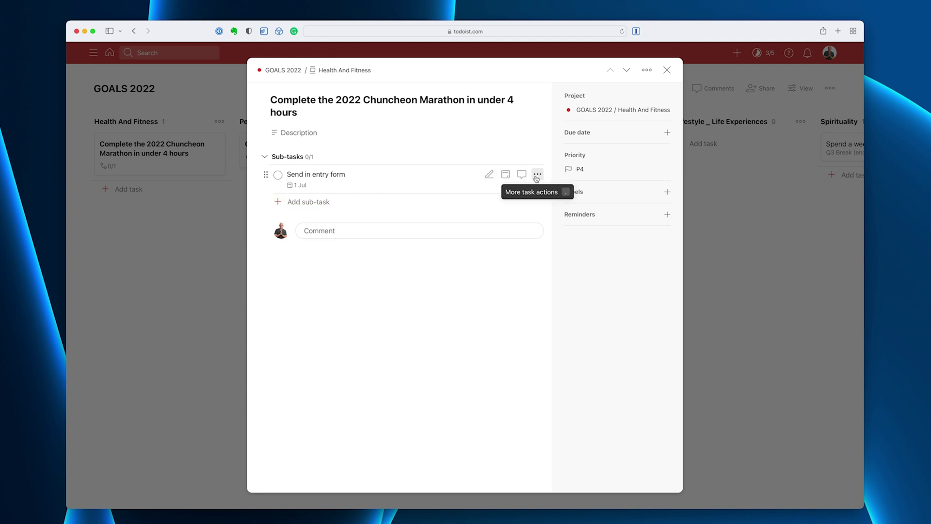
Step: Set the Send in entry form sub-task to priority 2 and close the marathon goal
{"action": "left_click", "coordinate": [536, 175]}
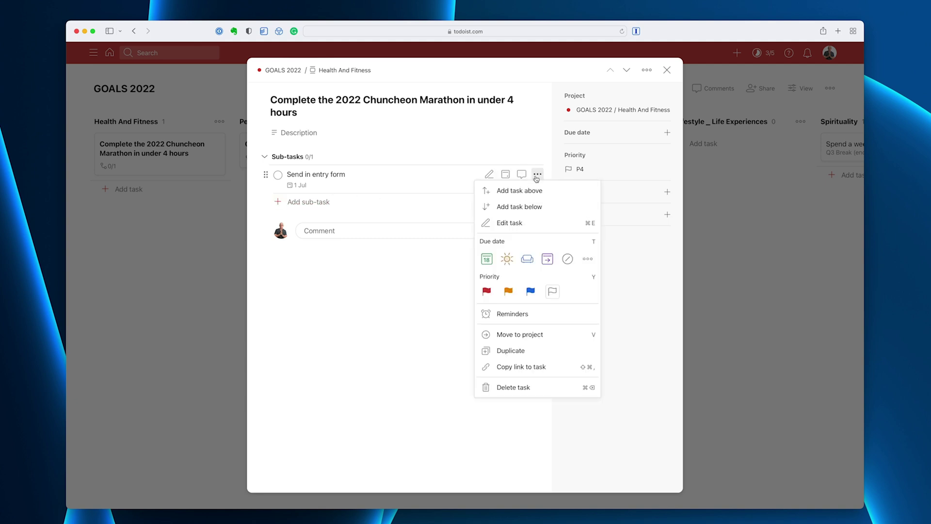
{"action": "left_click", "coordinate": [508, 292]}
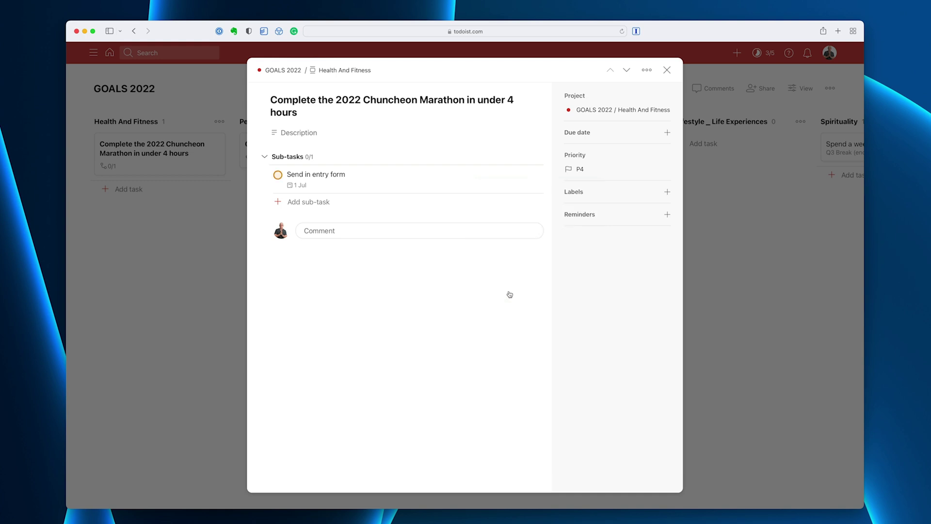
{"action": "left_click", "coordinate": [666, 70]}
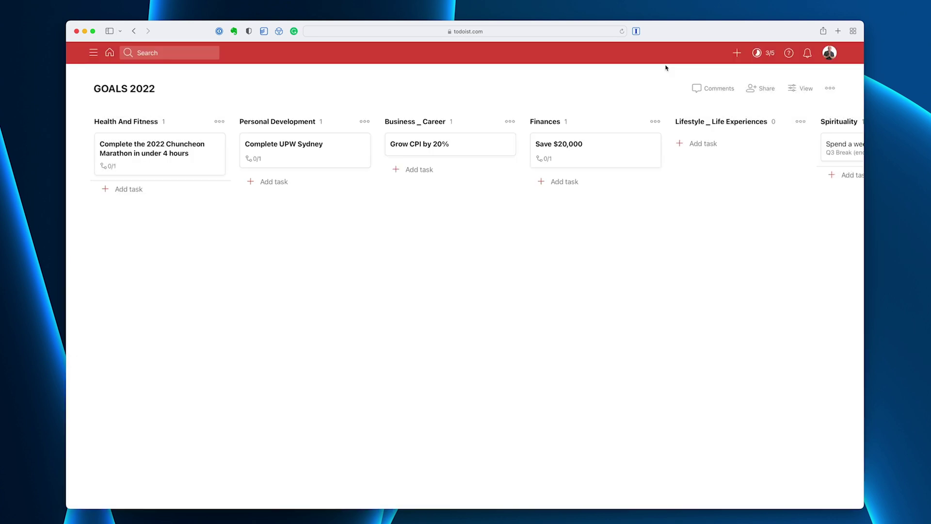
{"action": "left_click", "coordinate": [175, 154]}
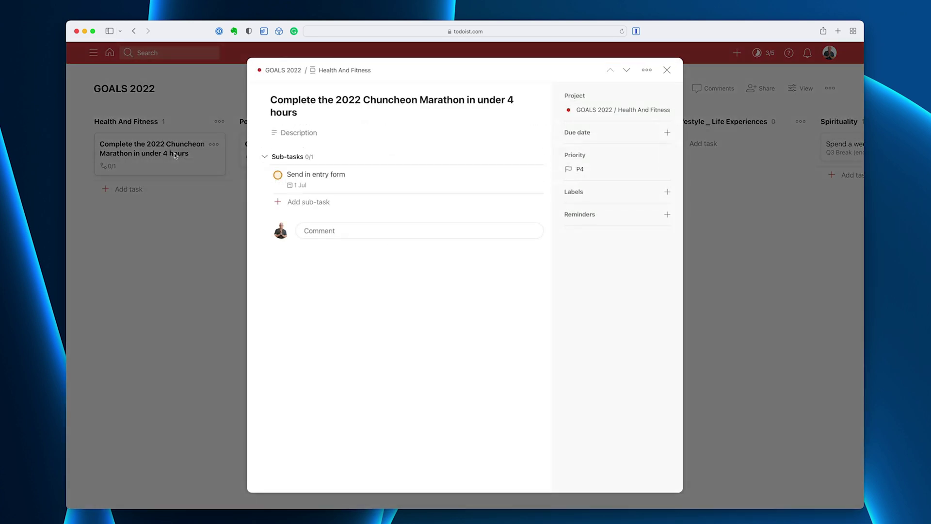
{"action": "left_click", "coordinate": [667, 69]}
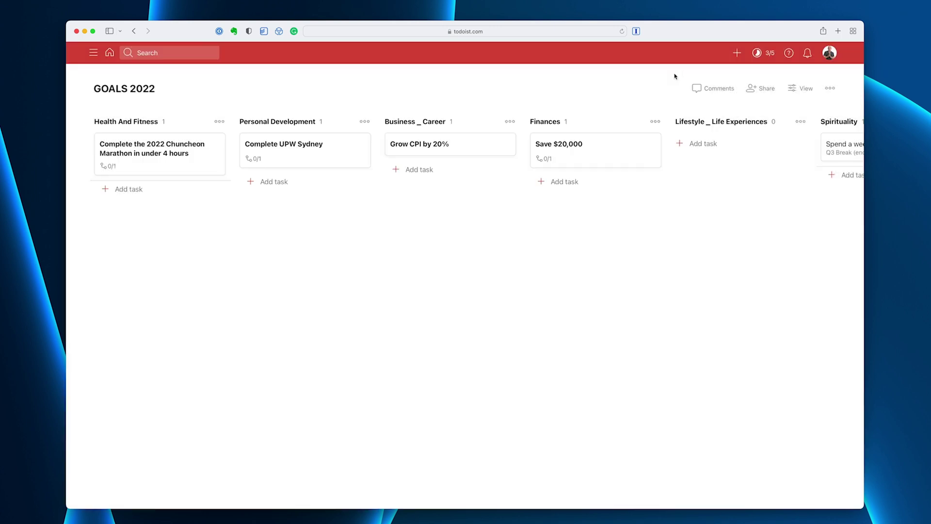
Step: View the Complete UPW Sydney goal's details, then close them to return to the board
{"action": "left_click", "coordinate": [285, 162]}
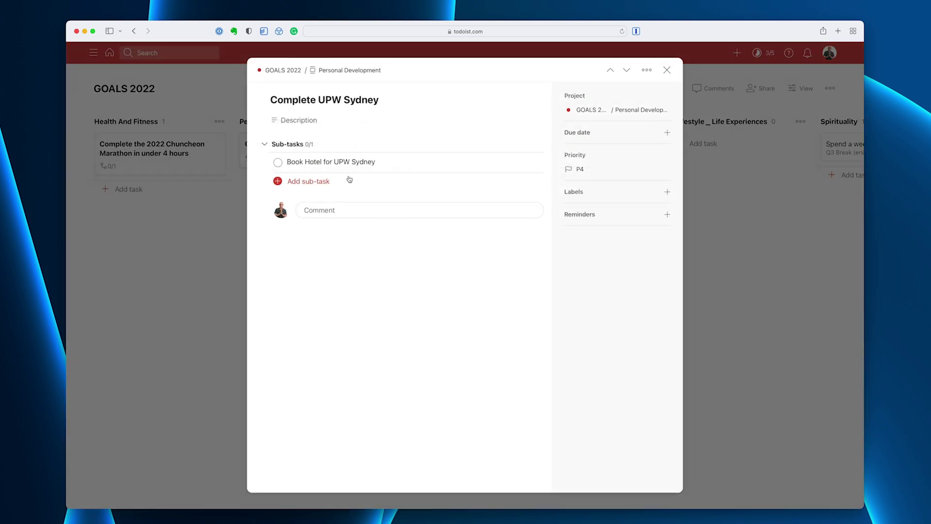
{"action": "mouse_move", "coordinate": [349, 174]}
{"action": "left_click", "coordinate": [666, 70]}
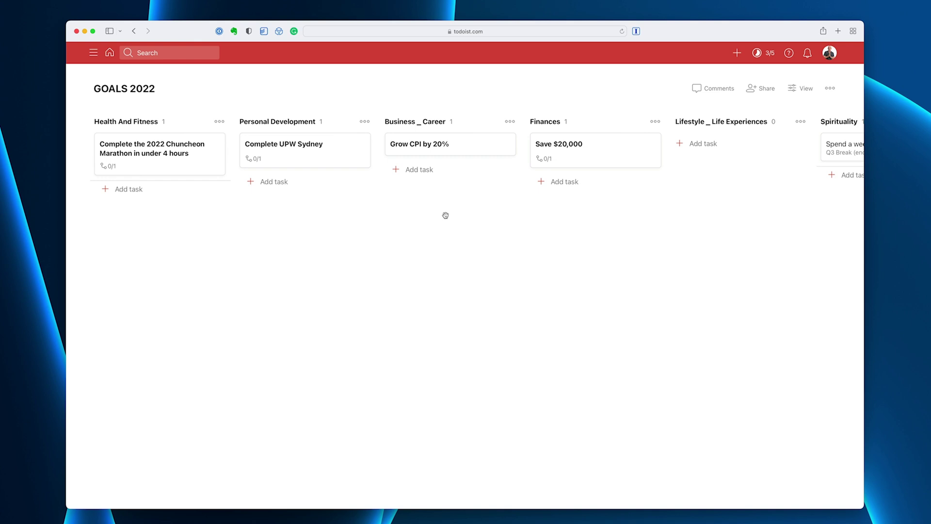
Step: Scroll across the GOALS 2022 columns and open the Save $20,000 goal under Finances
{"action": "scroll", "coordinate": [445, 215], "scroll_direction": "right", "scroll_amount": 10}
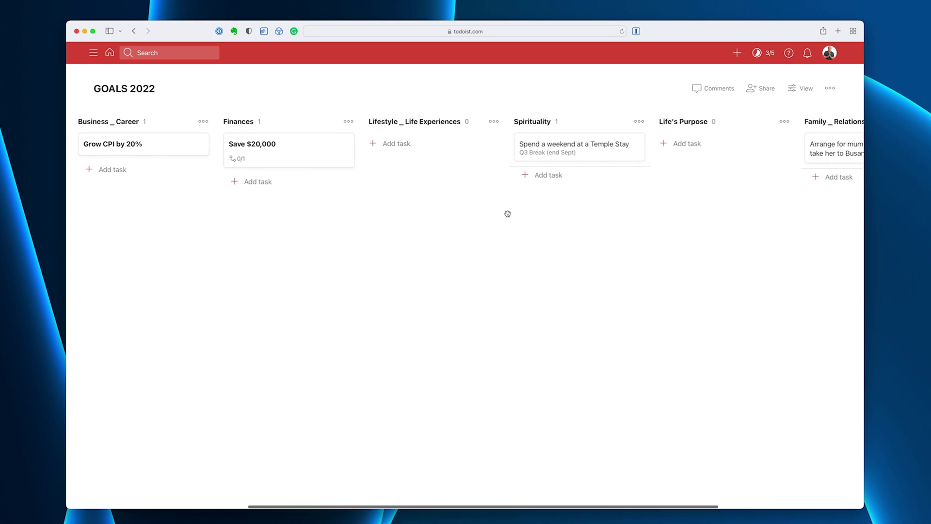
{"action": "scroll", "coordinate": [507, 214], "scroll_direction": "right", "scroll_amount": 2}
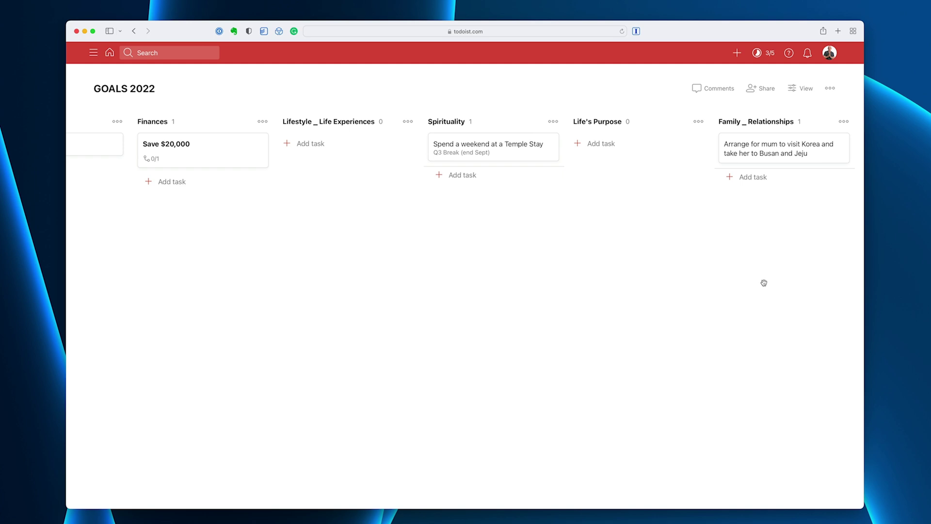
{"action": "scroll", "coordinate": [613, 255], "scroll_direction": "left", "scroll_amount": 10}
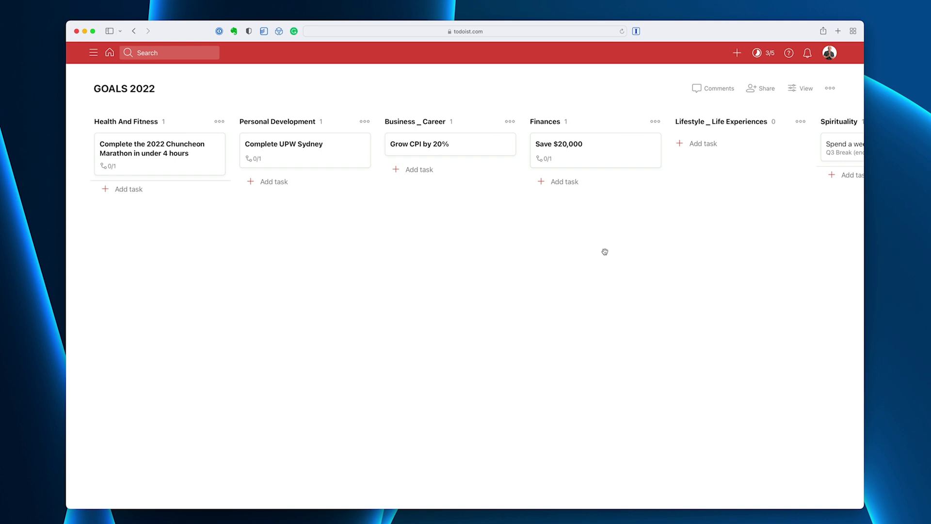
{"action": "scroll", "coordinate": [613, 255], "scroll_direction": "right", "scroll_amount": 10}
{"action": "scroll", "coordinate": [605, 252], "scroll_direction": "right", "scroll_amount": 5}
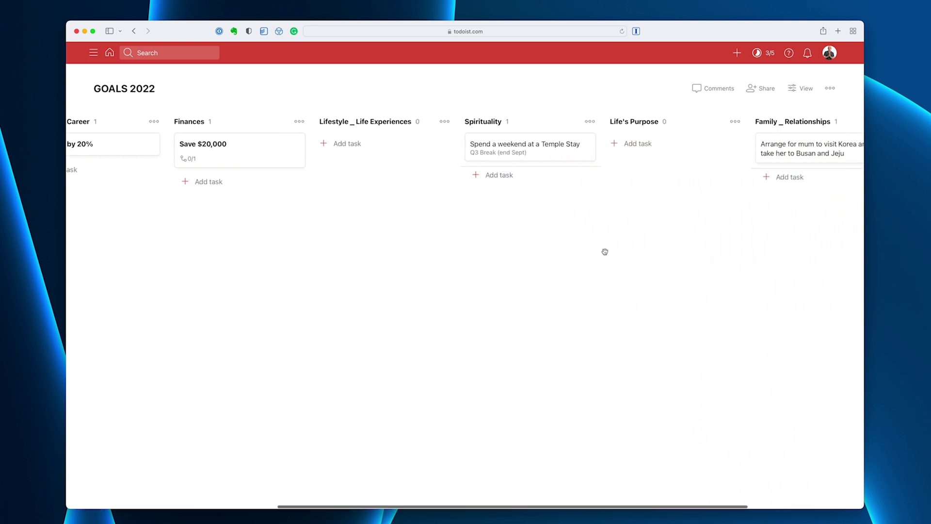
{"action": "scroll", "coordinate": [604, 252], "scroll_direction": "left", "scroll_amount": 8}
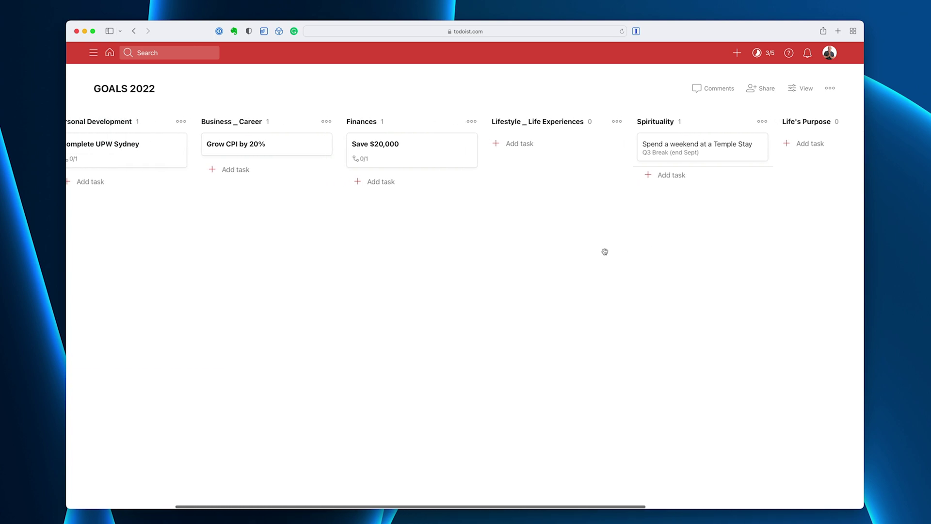
{"action": "left_click", "coordinate": [426, 162]}
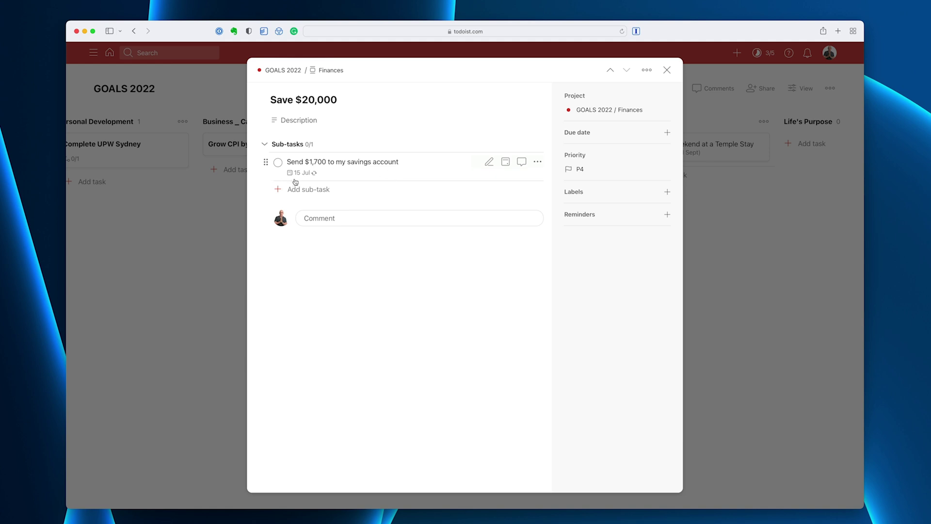
Step: Open the Send $1,700 to my savings account sub-task, select its whole title, and save it
{"action": "left_click", "coordinate": [666, 70]}
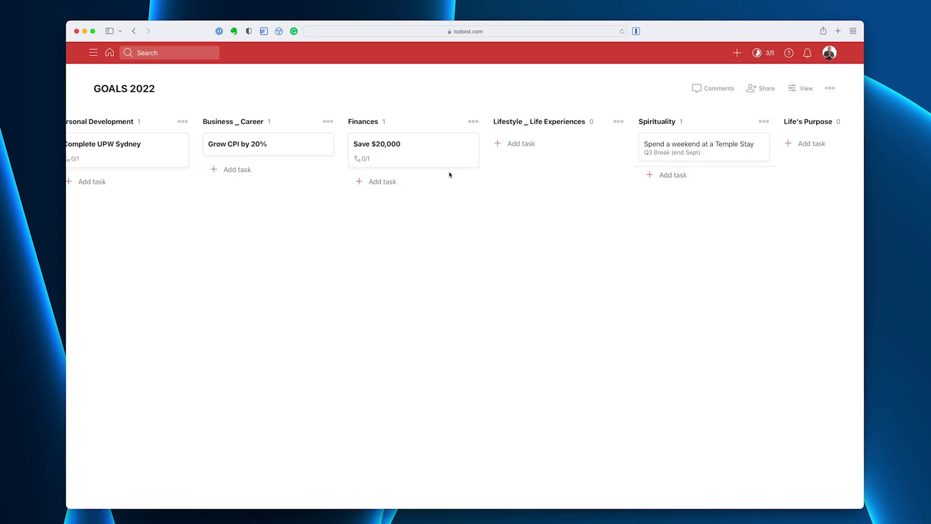
{"action": "left_click", "coordinate": [424, 155]}
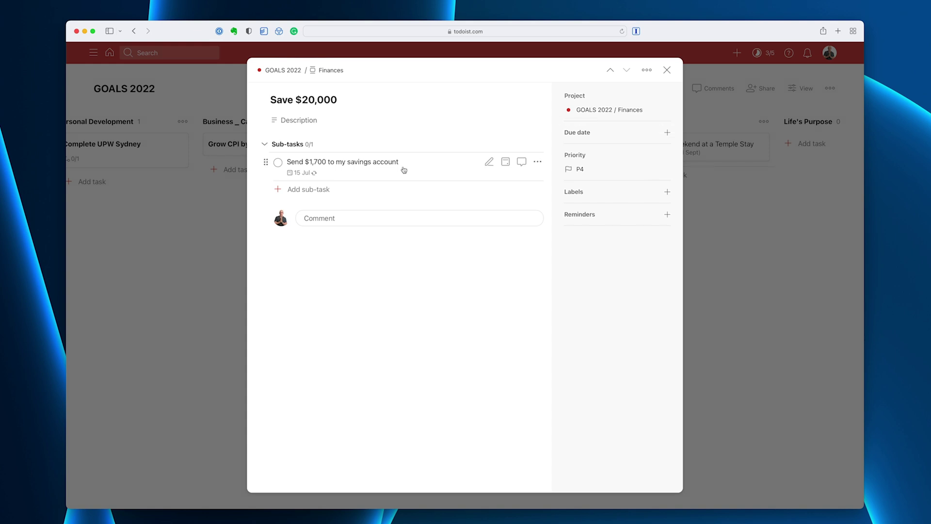
{"action": "left_click", "coordinate": [401, 167]}
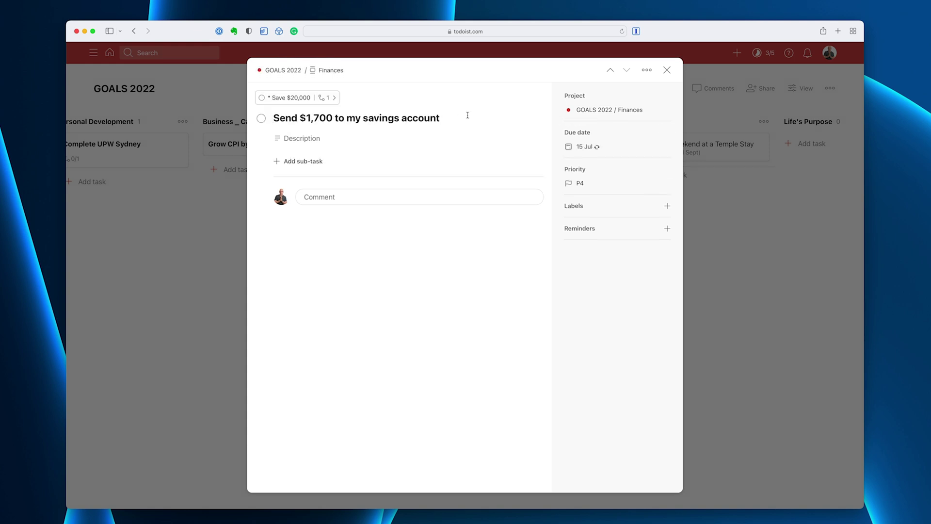
{"action": "left_click", "coordinate": [446, 116]}
{"action": "left_click_drag", "start_coordinate": [441, 118], "coordinate": [262, 120]}
{"action": "key", "text": "super+c"}
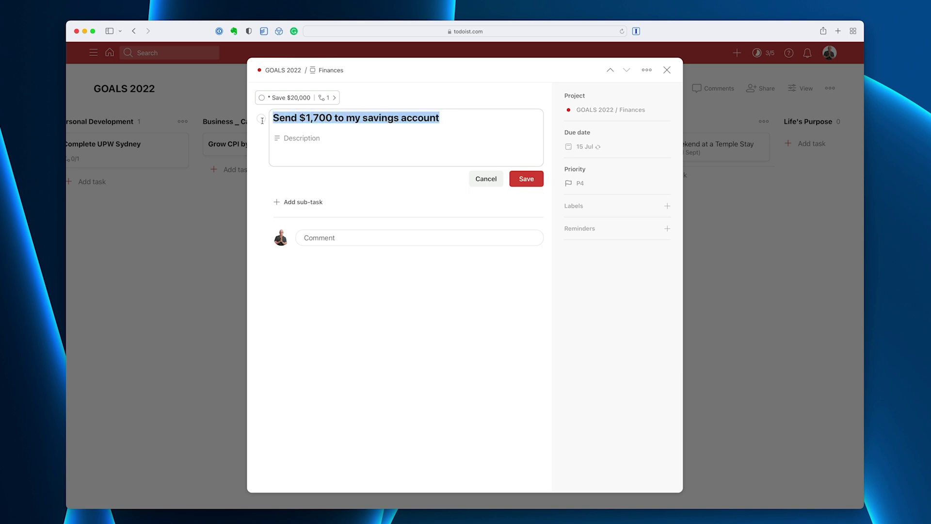
{"action": "left_click", "coordinate": [528, 179]}
Step: Add 'Send $1,700 to my savings account' to Finances, recurring every 15th via 'Ev 15'
{"action": "left_click", "coordinate": [666, 70]}
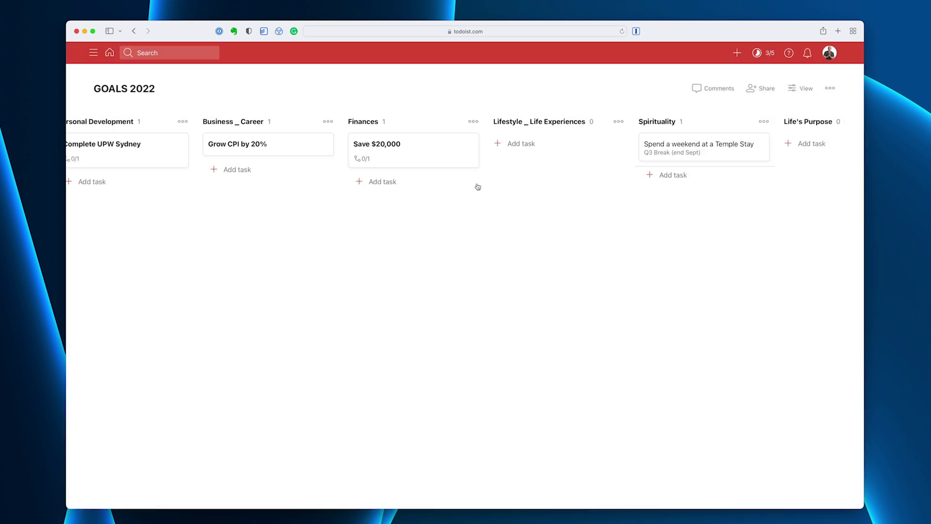
{"action": "left_click", "coordinate": [389, 181]}
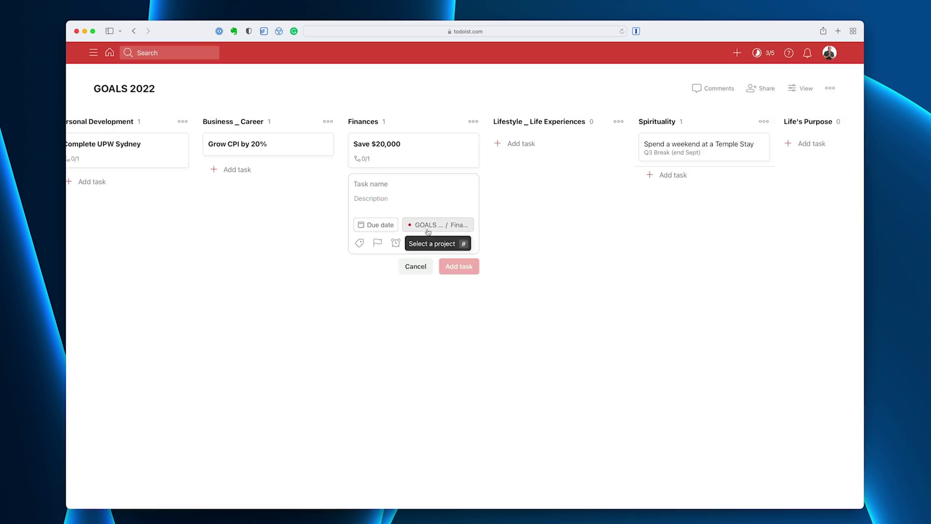
{"action": "key", "text": "super+v"}
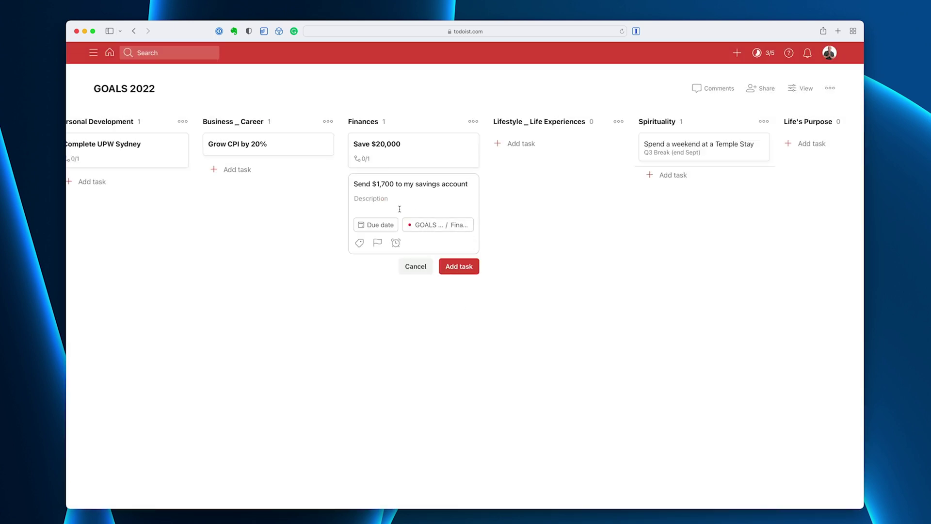
{"action": "left_click", "coordinate": [388, 224]}
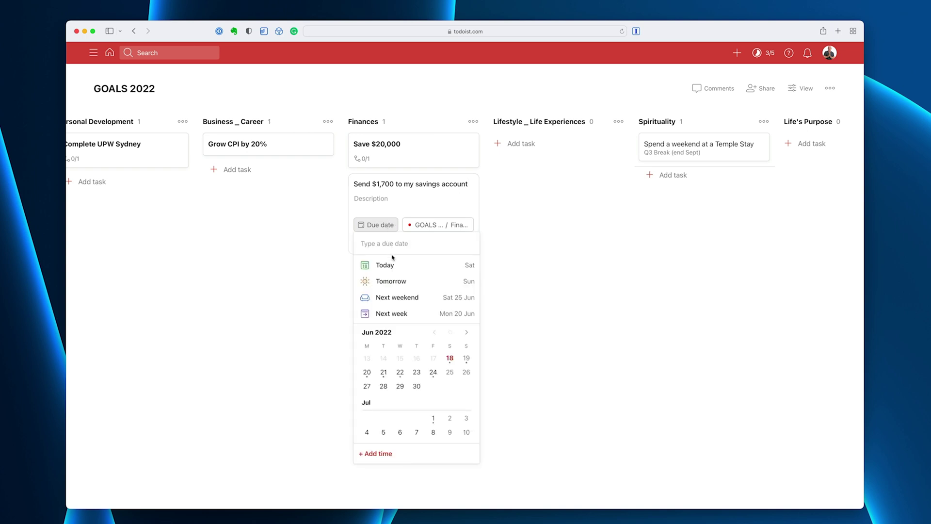
{"action": "type", "text": "Ev 15"}
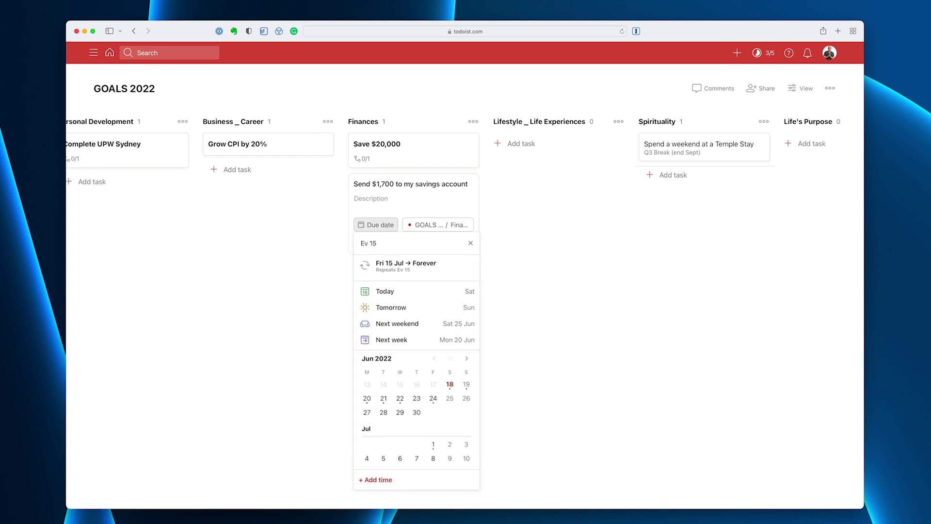
{"action": "key", "text": "Return"}
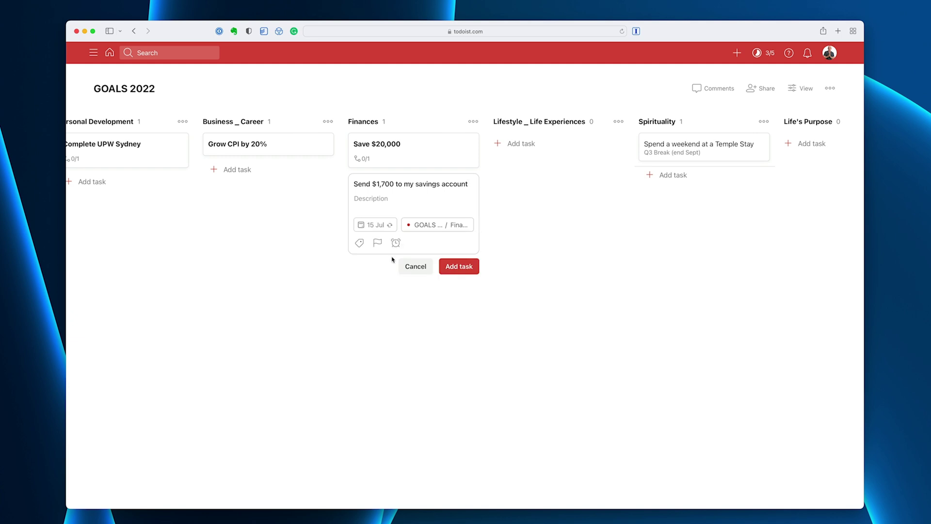
{"action": "left_click", "coordinate": [456, 267]}
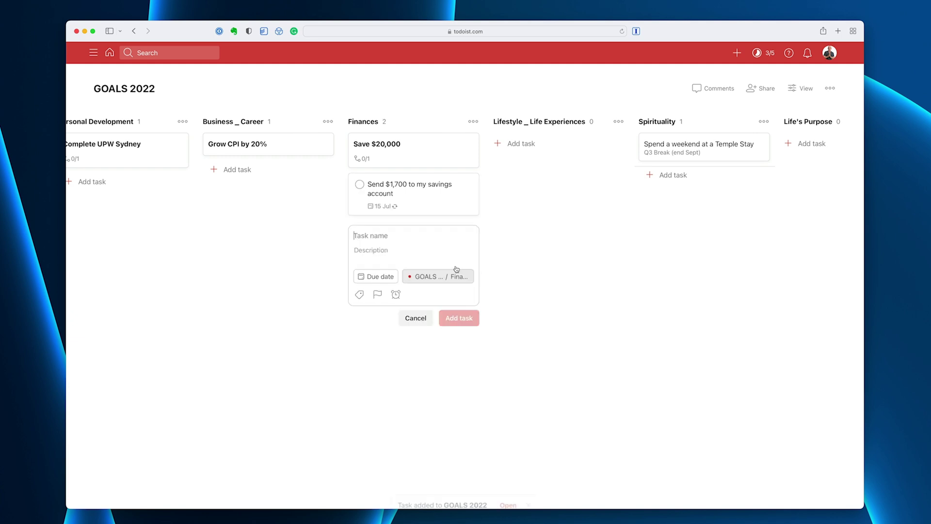
{"action": "left_click", "coordinate": [405, 325]}
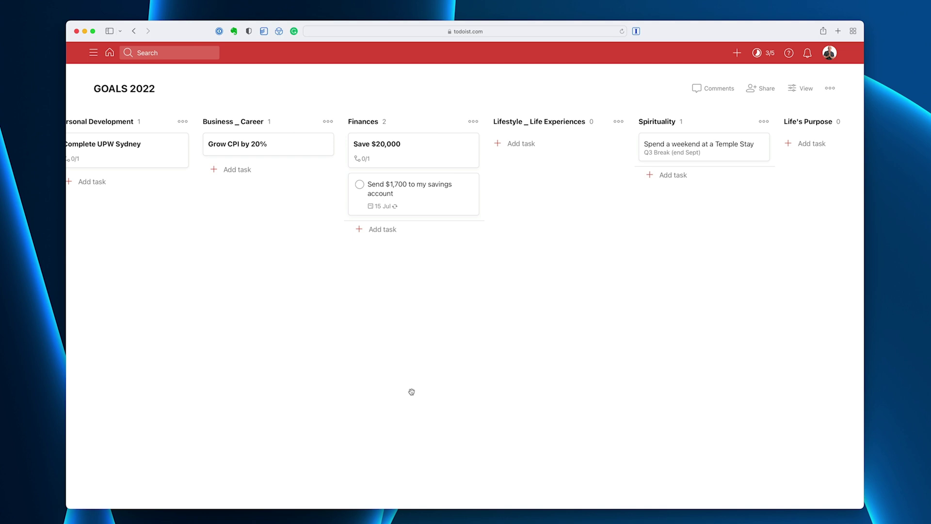
Step: Browse the LONG-TERM | ON HOLD and ROUTINES projects, then open THIS WEEK
{"action": "scroll", "coordinate": [411, 391], "scroll_direction": "right", "scroll_amount": 9}
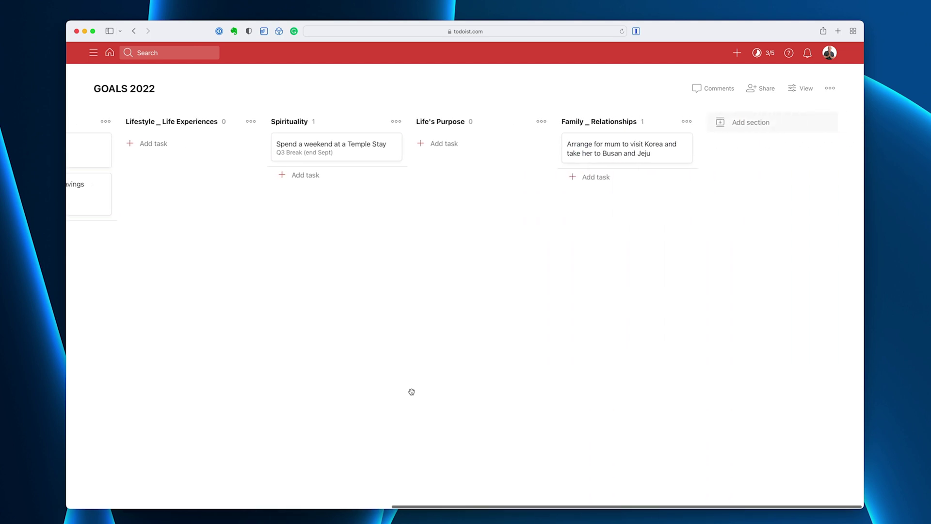
{"action": "scroll", "coordinate": [411, 391], "scroll_direction": "left", "scroll_amount": 12}
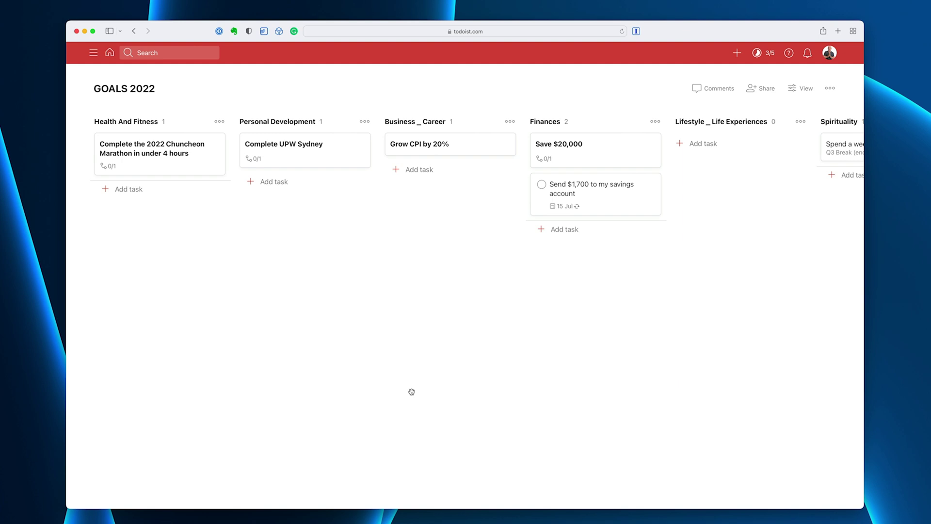
{"action": "key", "text": "m"}
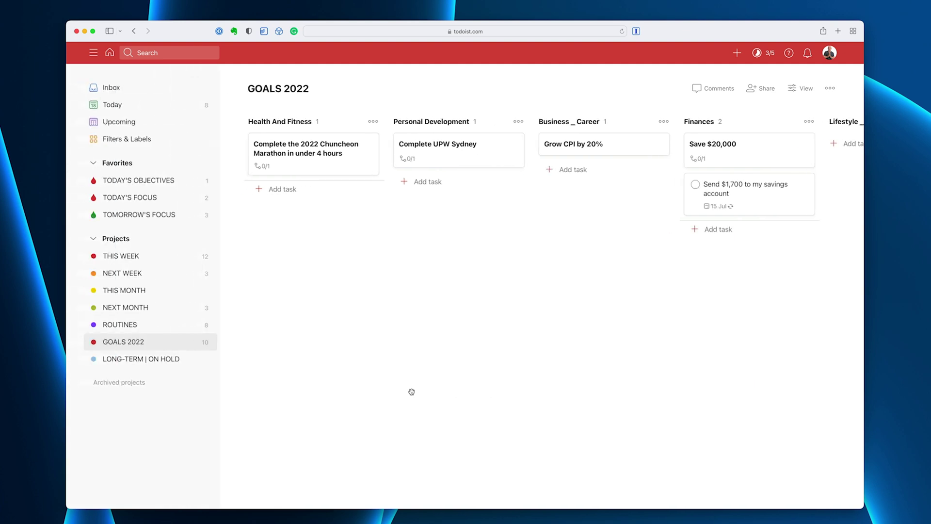
{"action": "left_click", "coordinate": [177, 361]}
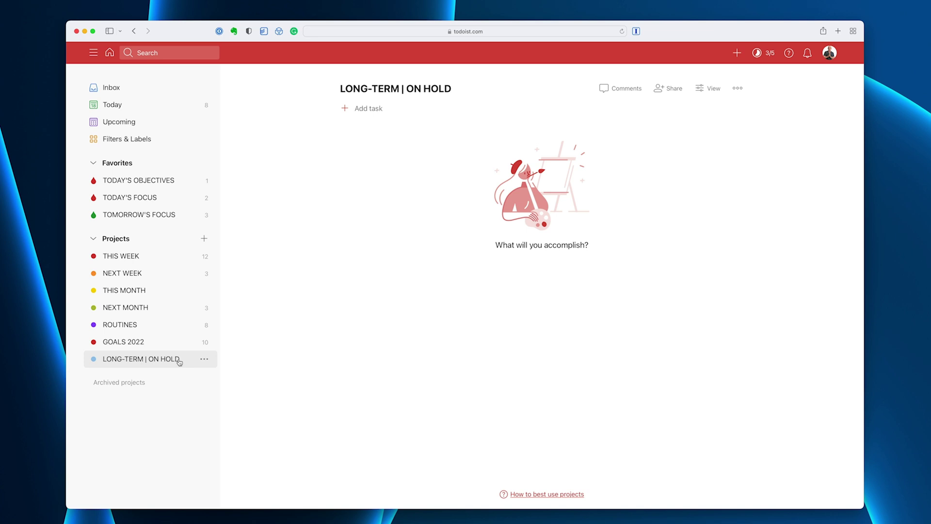
{"action": "left_click", "coordinate": [130, 325]}
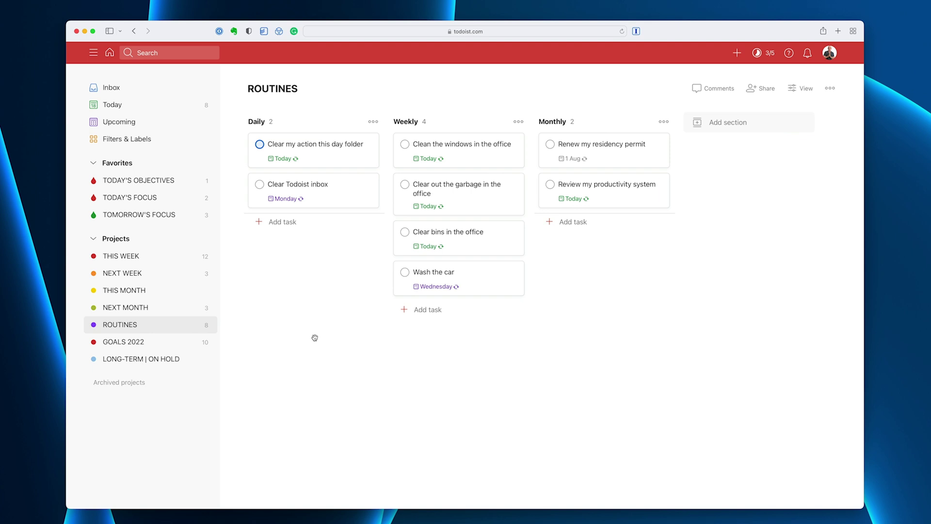
{"action": "left_click", "coordinate": [131, 257]}
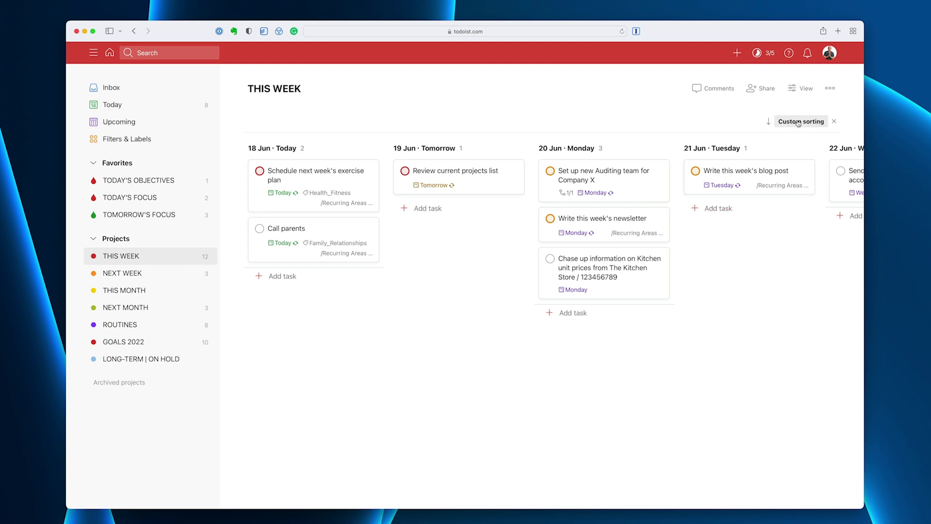
Step: Try grouping the THIS WEEK board by date added, then priority, then label
{"action": "left_click", "coordinate": [795, 90]}
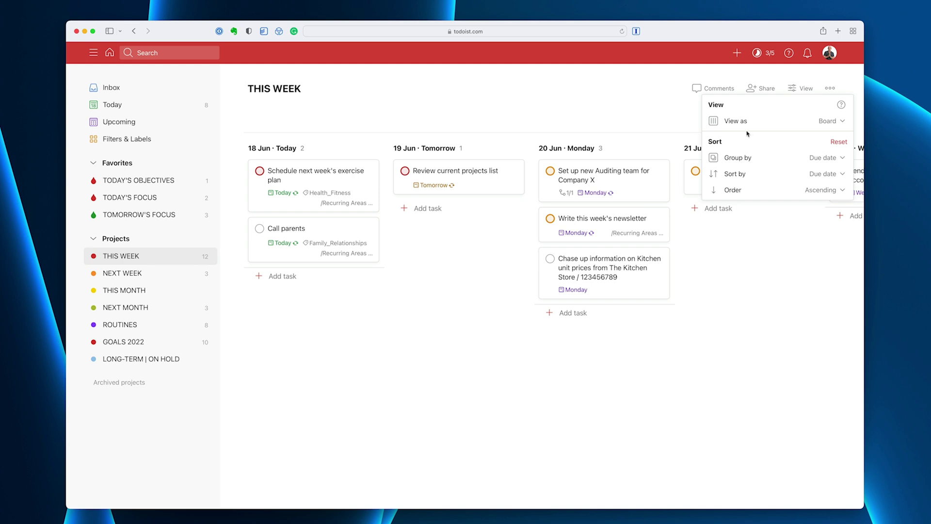
{"action": "left_click", "coordinate": [764, 165]}
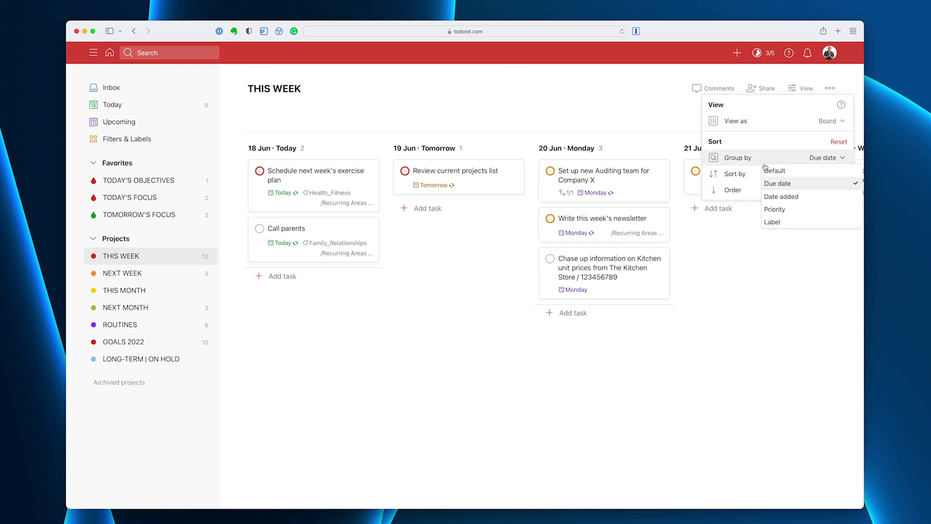
{"action": "left_click", "coordinate": [781, 197]}
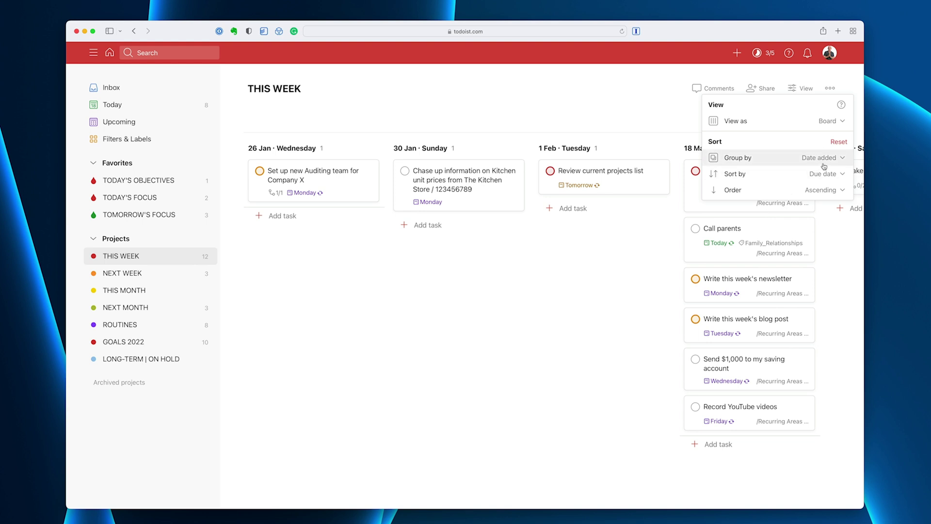
{"action": "left_click", "coordinate": [840, 158]}
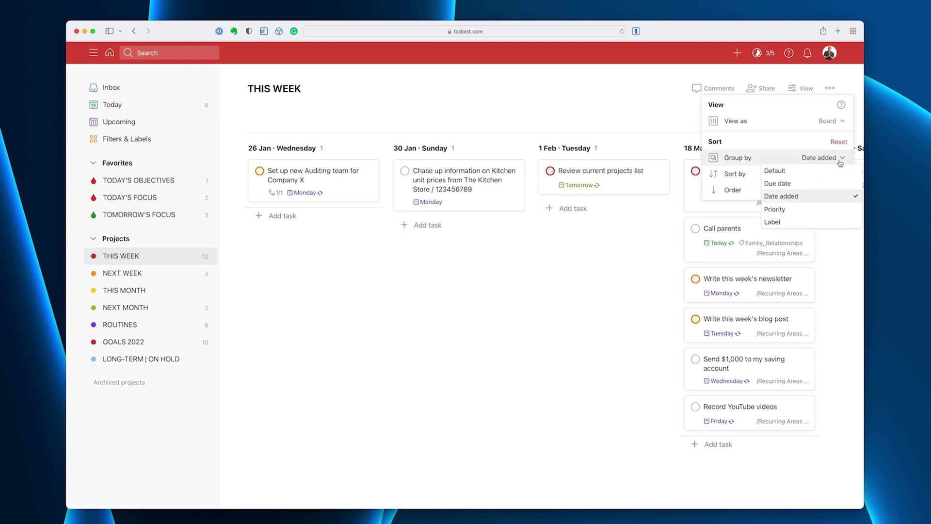
{"action": "left_click", "coordinate": [800, 213]}
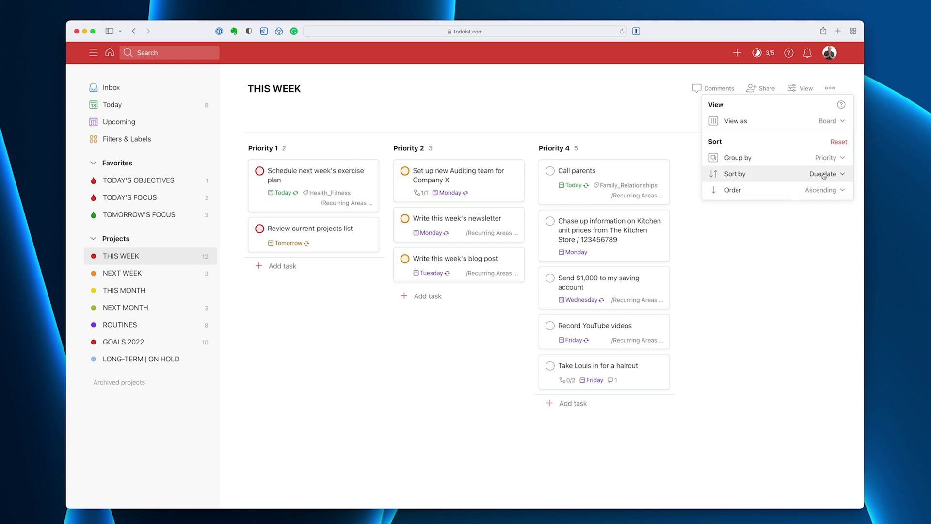
{"action": "left_click", "coordinate": [841, 158]}
{"action": "left_click", "coordinate": [802, 221]}
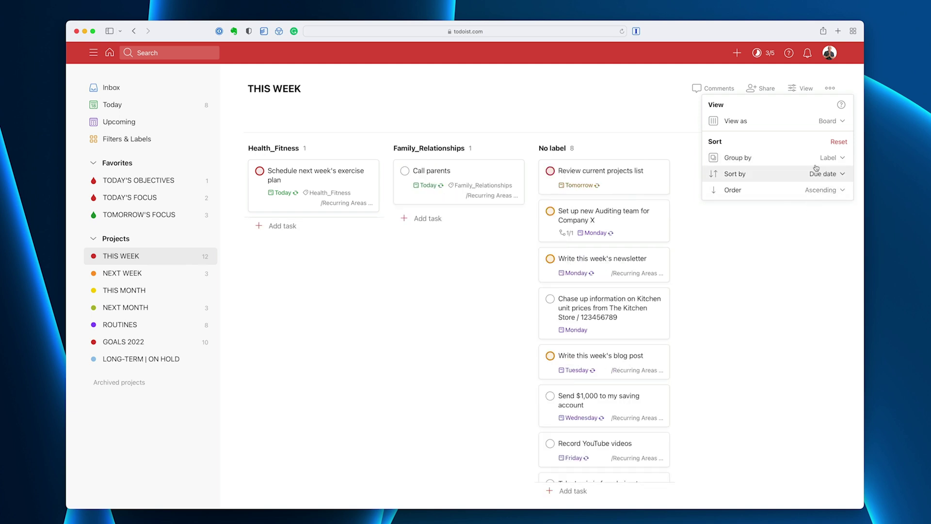
Step: Restore the default section grouping and close the view options
{"action": "left_click", "coordinate": [844, 158]}
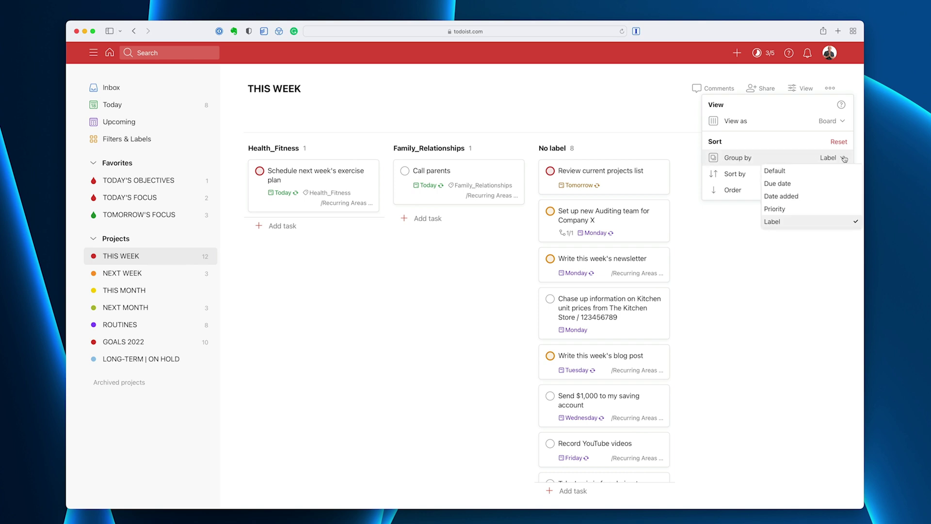
{"action": "left_click", "coordinate": [791, 171]}
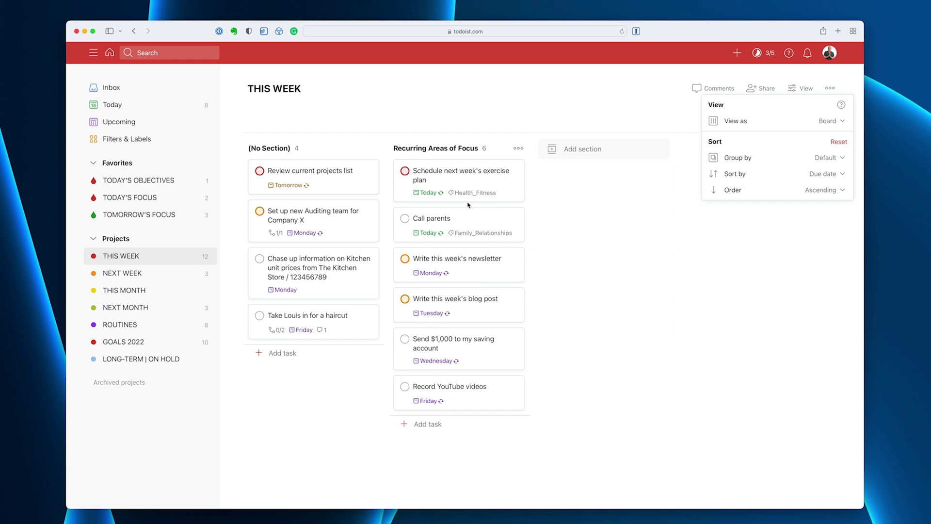
{"action": "left_click", "coordinate": [590, 234]}
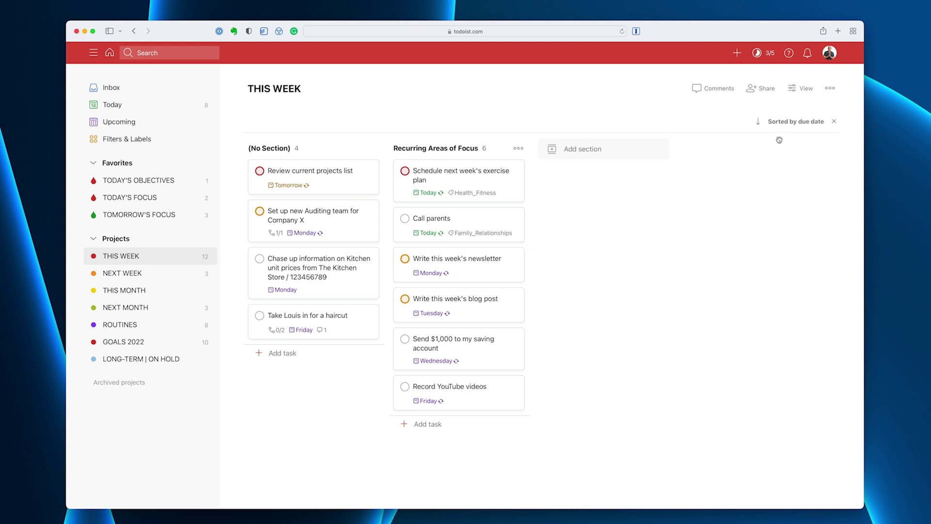
{"action": "left_click", "coordinate": [787, 125]}
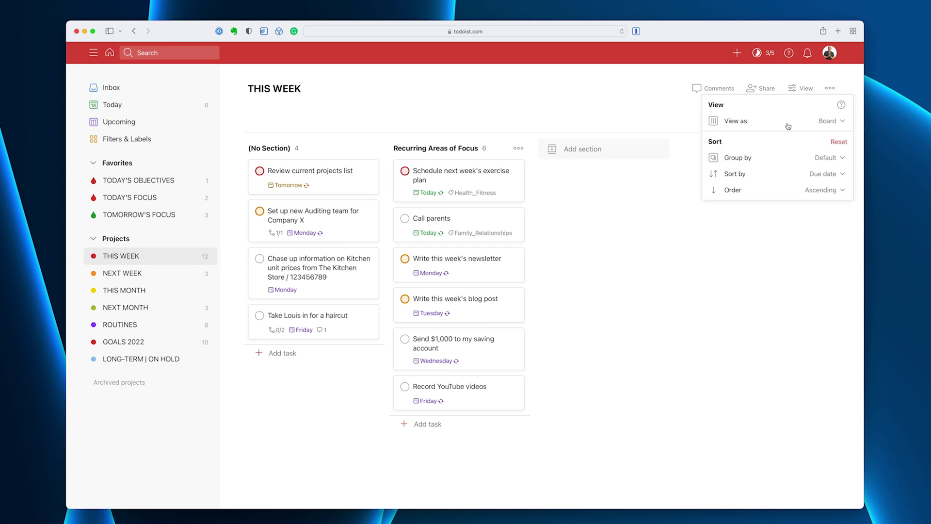
{"action": "left_click", "coordinate": [622, 214]}
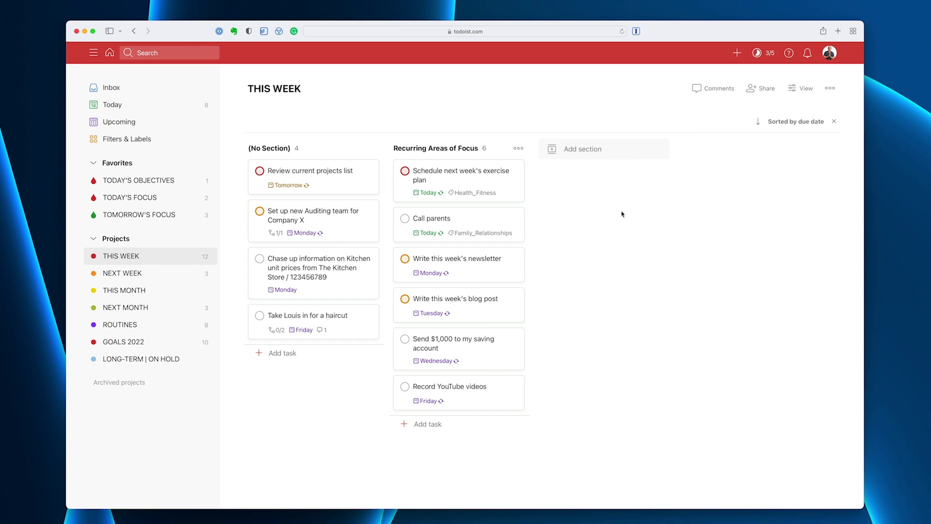